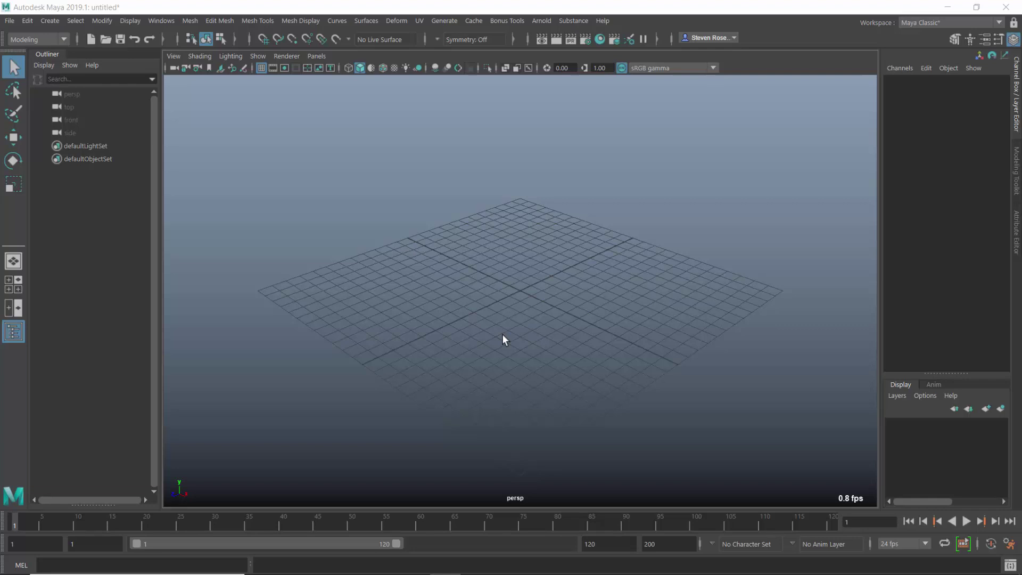
- Browse the Bifrost preset browser's Particles, Volumes, Sand and Fire presets, then close it
{"action": "left_click", "coordinate": [158, 20]}
{"action": "left_click", "coordinate": [182, 161]}
{"action": "left_click", "coordinate": [185, 169]}
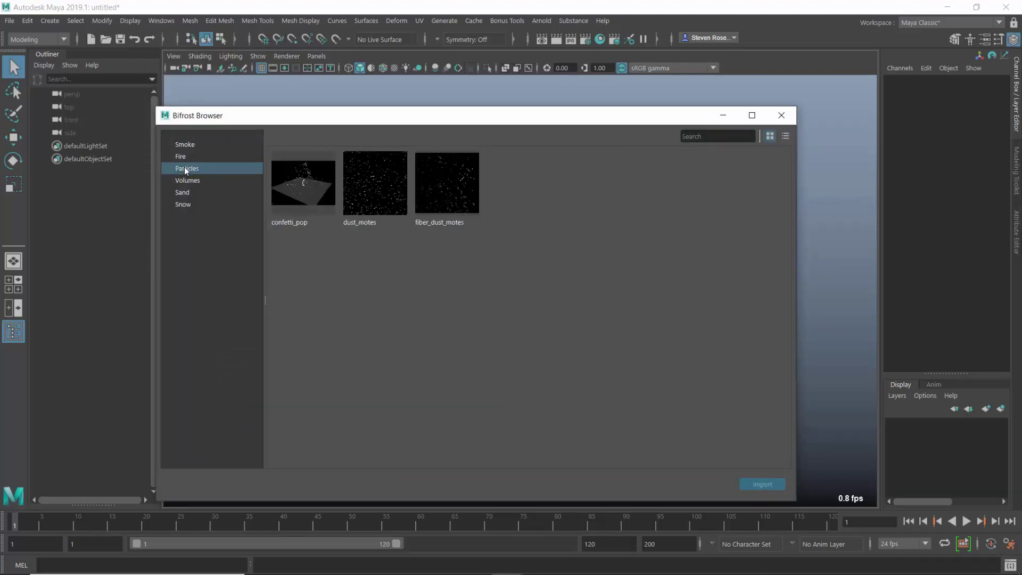
{"action": "left_click", "coordinate": [186, 181]}
{"action": "left_click", "coordinate": [189, 191]}
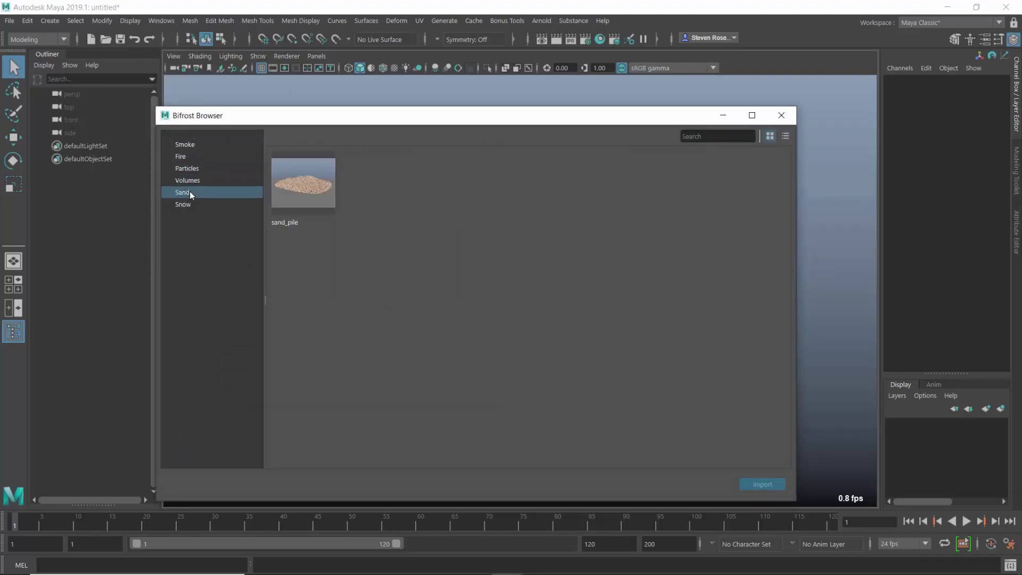
{"action": "left_click", "coordinate": [191, 179]}
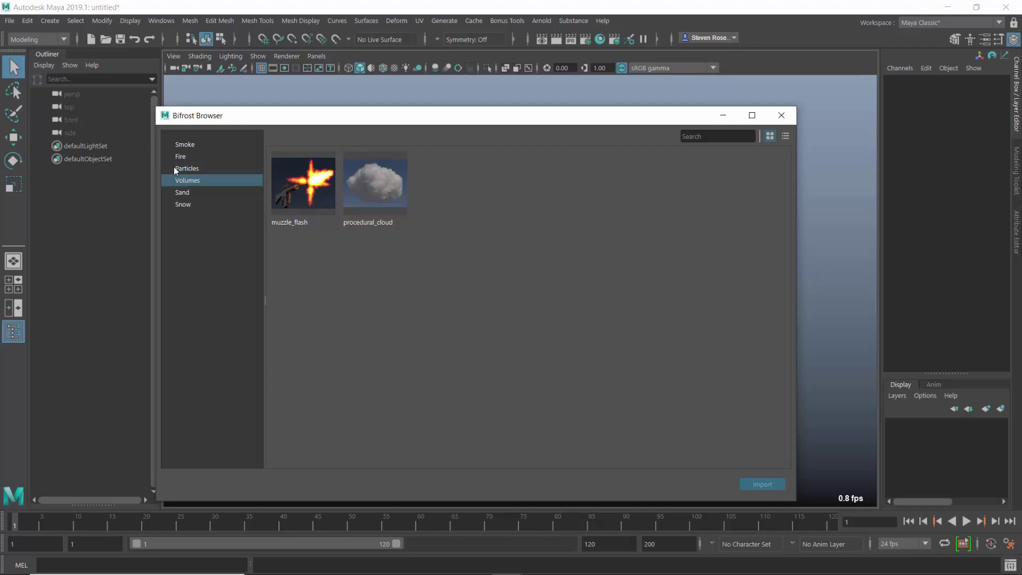
{"action": "left_click", "coordinate": [192, 157]}
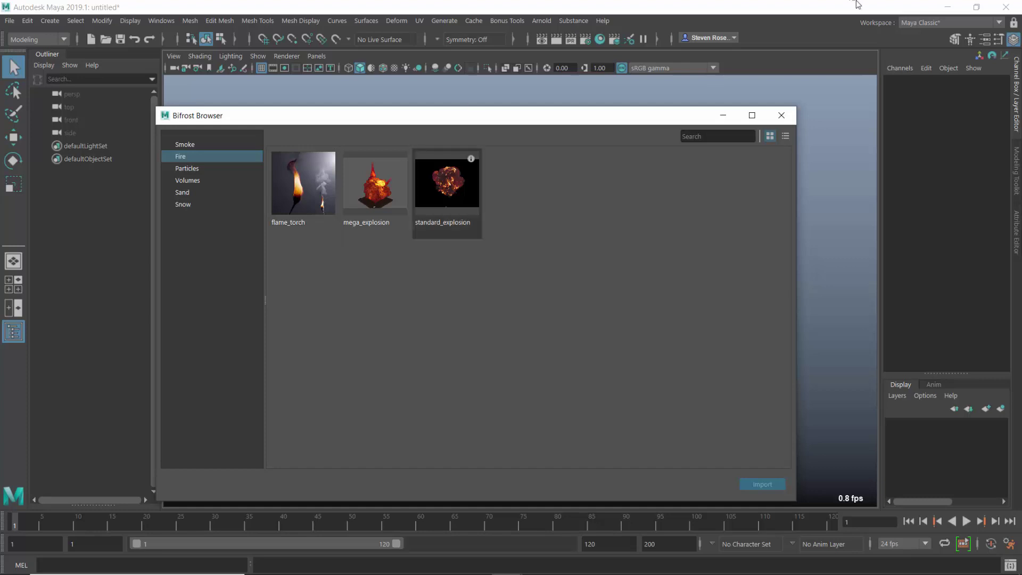
{"action": "left_click", "coordinate": [781, 114]}
- Open the Bifrost Graph Editor and create bifrostGraph1 with input and output nodes
{"action": "left_click", "coordinate": [153, 19]}
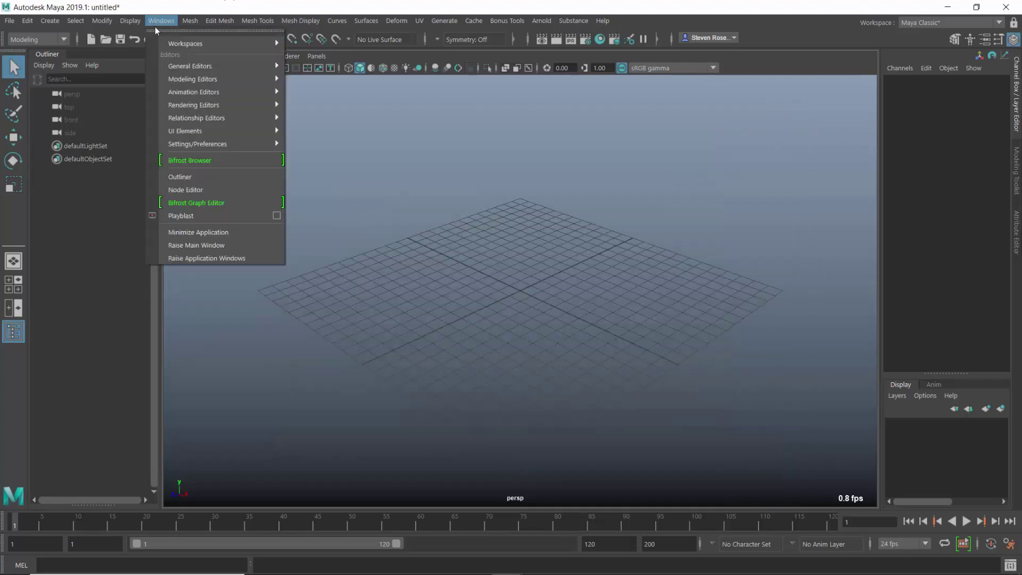
{"action": "left_click", "coordinate": [199, 203]}
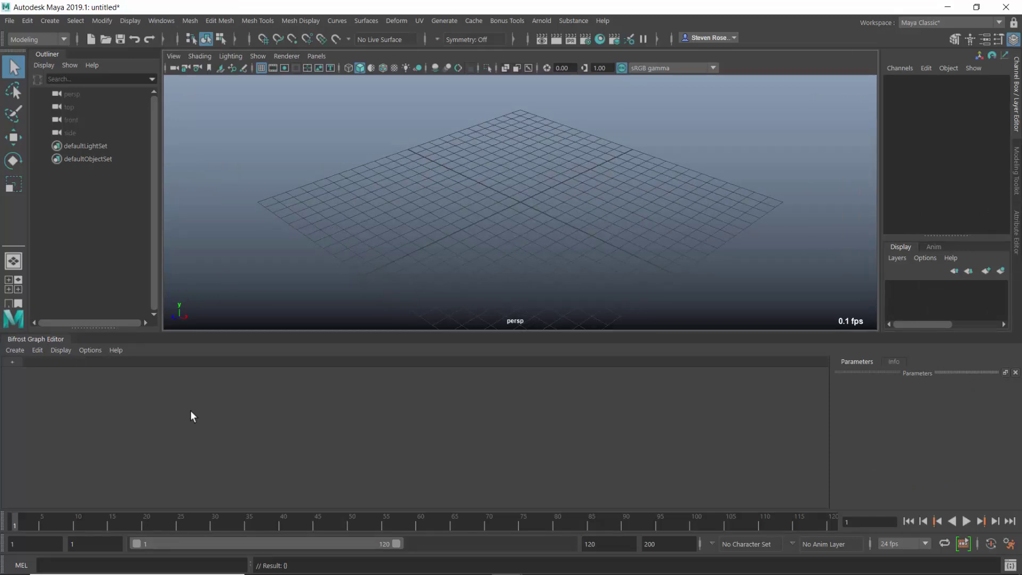
{"action": "left_click", "coordinate": [14, 362]}
{"action": "left_click", "coordinate": [43, 368]}
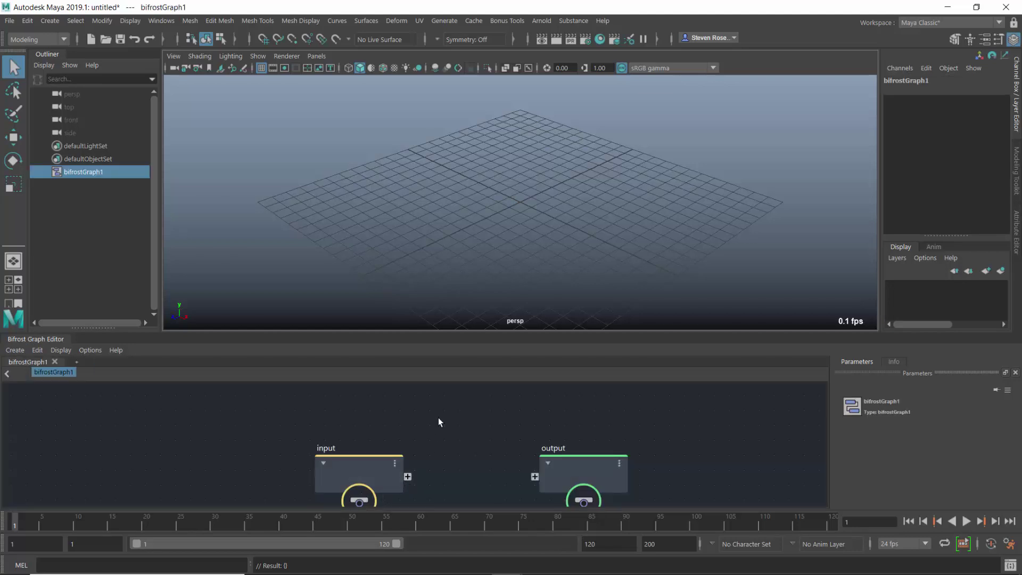
- Centre the graph view and move the output node well to the right of the input node
{"action": "middle_click_drag", "start_coordinate": [433, 418], "coordinate": [347, 395]}
{"action": "scroll", "coordinate": [351, 408], "scroll_direction": "up", "scroll_amount": 3}
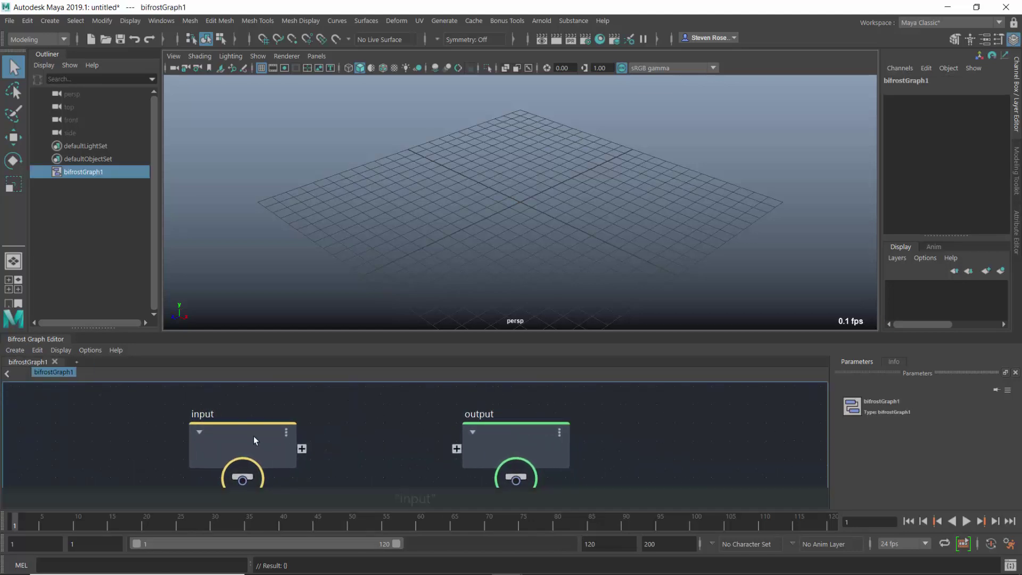
{"action": "left_click", "coordinate": [199, 429]}
{"action": "left_click_drag", "start_coordinate": [493, 432], "coordinate": [548, 430]}
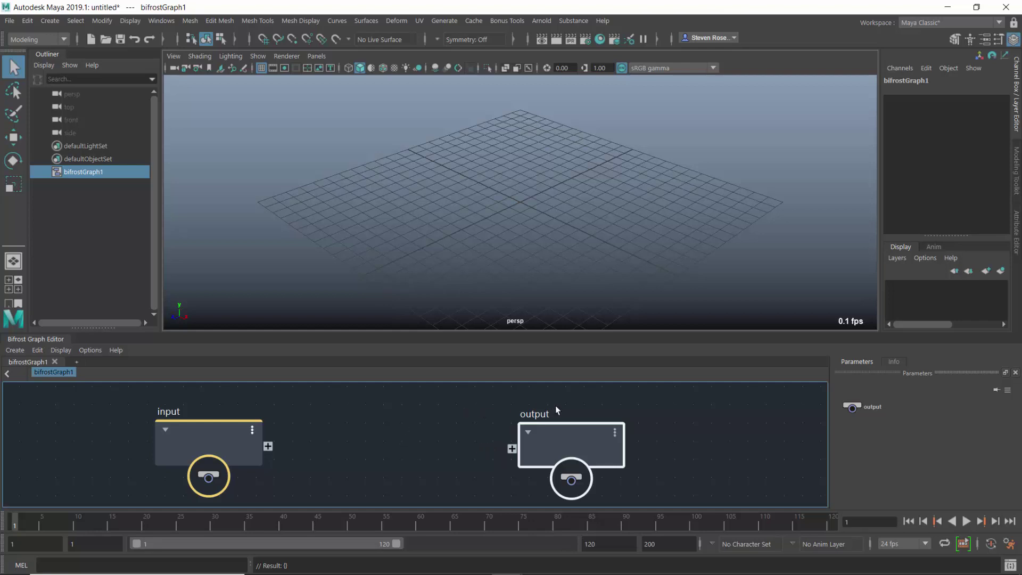
{"action": "left_click_drag", "start_coordinate": [573, 432], "coordinate": [624, 430]}
{"action": "left_click", "coordinate": [451, 432]}
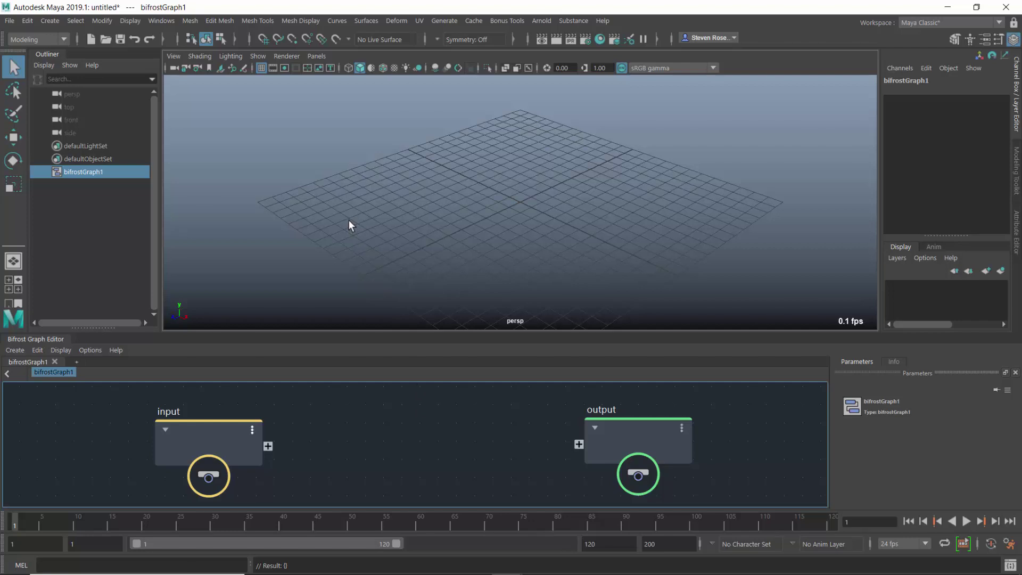
- Create a polygon sphere and bring pSphere1 from the Outliner into the Bifrost graph
{"action": "right_click_drag", "start_coordinate": [360, 209], "coordinate": [422, 210], "text": "shift"}
{"action": "scroll", "coordinate": [484, 267], "scroll_direction": "up", "scroll_amount": 2}
{"action": "scroll", "coordinate": [485, 266], "scroll_direction": "up", "scroll_amount": 4}
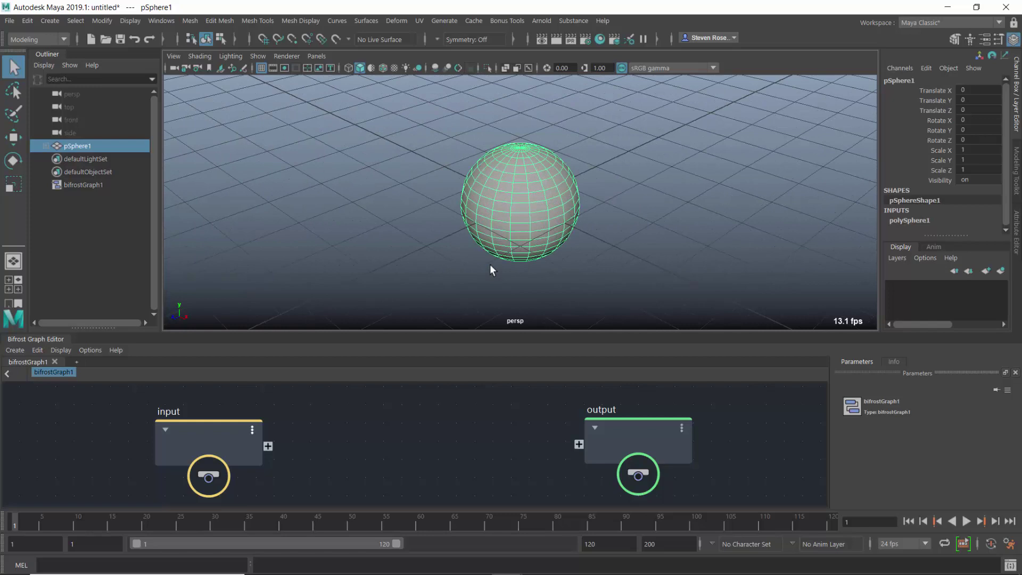
{"action": "left_click_drag", "start_coordinate": [219, 437], "coordinate": [130, 438]}
{"action": "left_click_drag", "start_coordinate": [77, 143], "coordinate": [292, 422]}
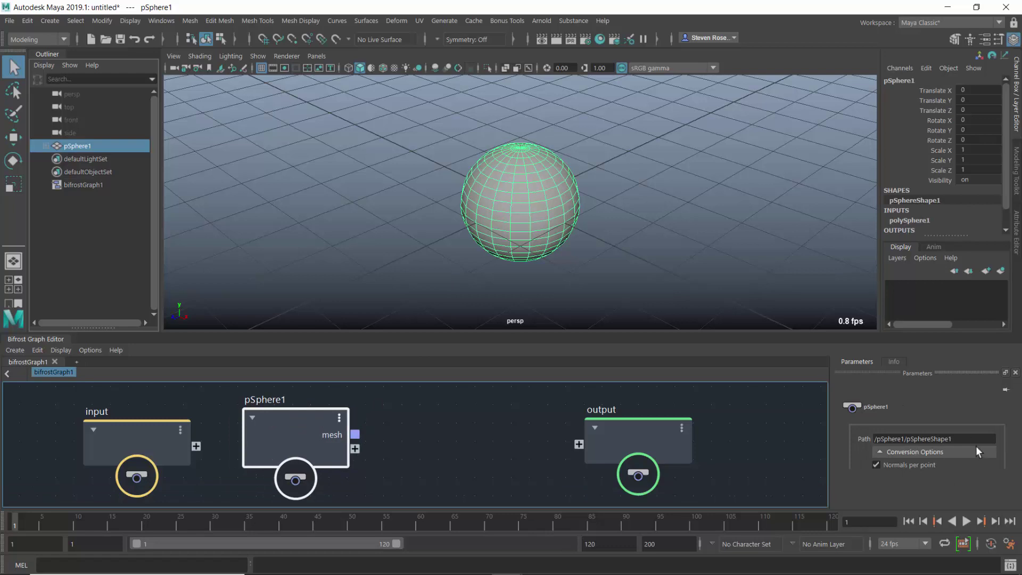
{"action": "left_click", "coordinate": [958, 442]}
{"action": "left_click_drag", "start_coordinate": [958, 442], "coordinate": [873, 439]}
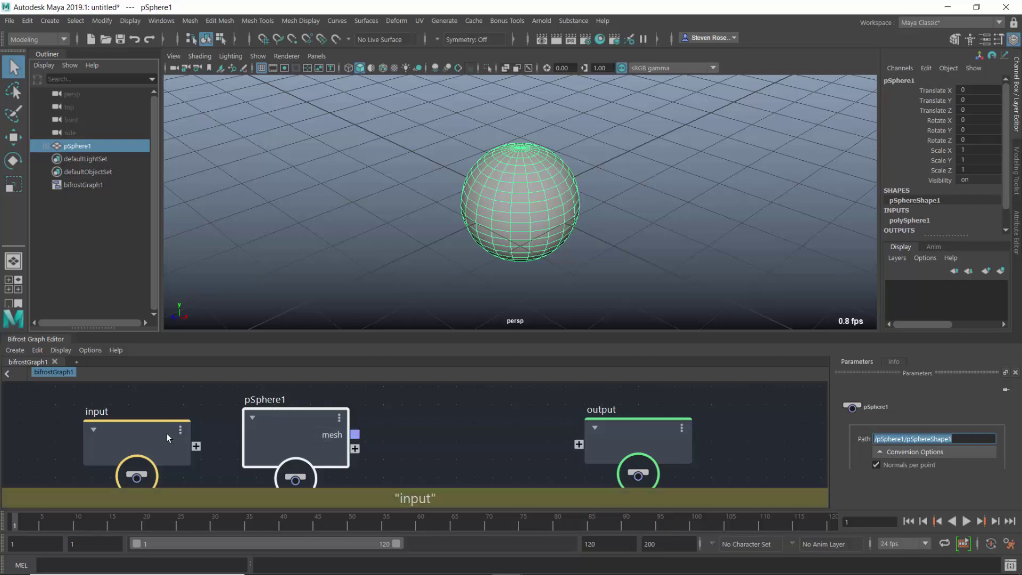
- Delete the unused input node and connect pSphere1's mesh to the output node
{"action": "left_click_drag", "start_coordinate": [164, 434], "coordinate": [123, 433]}
{"action": "key", "text": "Delete"}
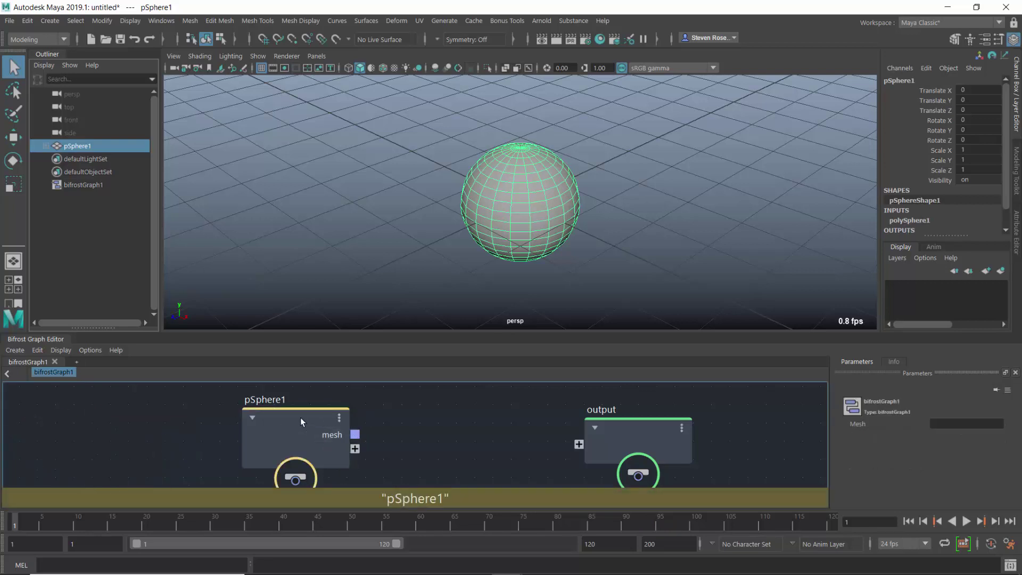
{"action": "left_click_drag", "start_coordinate": [300, 417], "coordinate": [249, 414]}
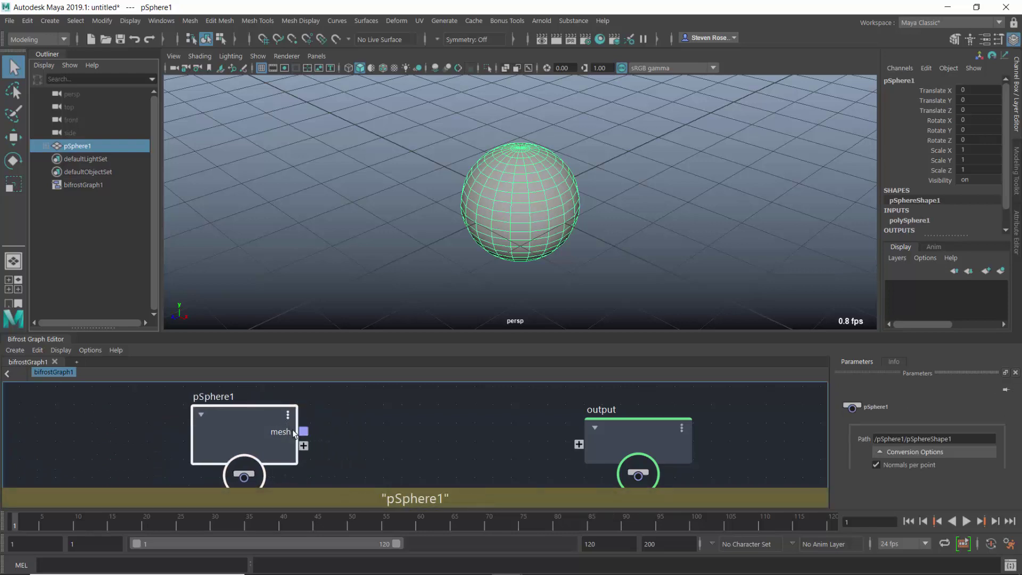
{"action": "left_click_drag", "start_coordinate": [303, 431], "coordinate": [579, 444]}
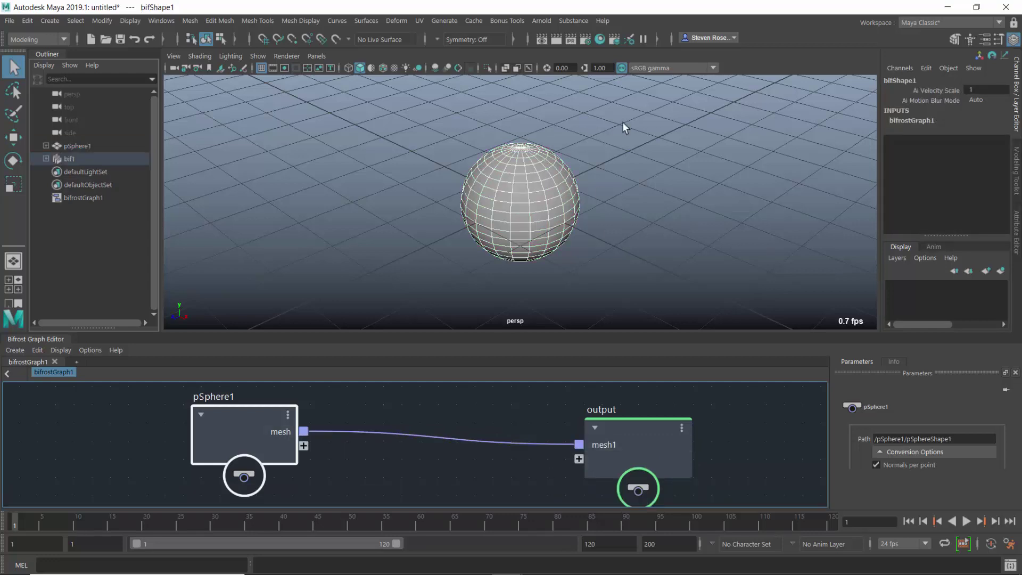
- Move the Bifrost sphere beside the original and select rim vertices on pSphere1
{"action": "left_click_drag", "start_coordinate": [611, 130], "coordinate": [492, 261], "text": "alt"}
{"action": "key", "text": "w"}
{"action": "right_click_drag", "start_coordinate": [491, 260], "coordinate": [575, 250], "text": "alt"}
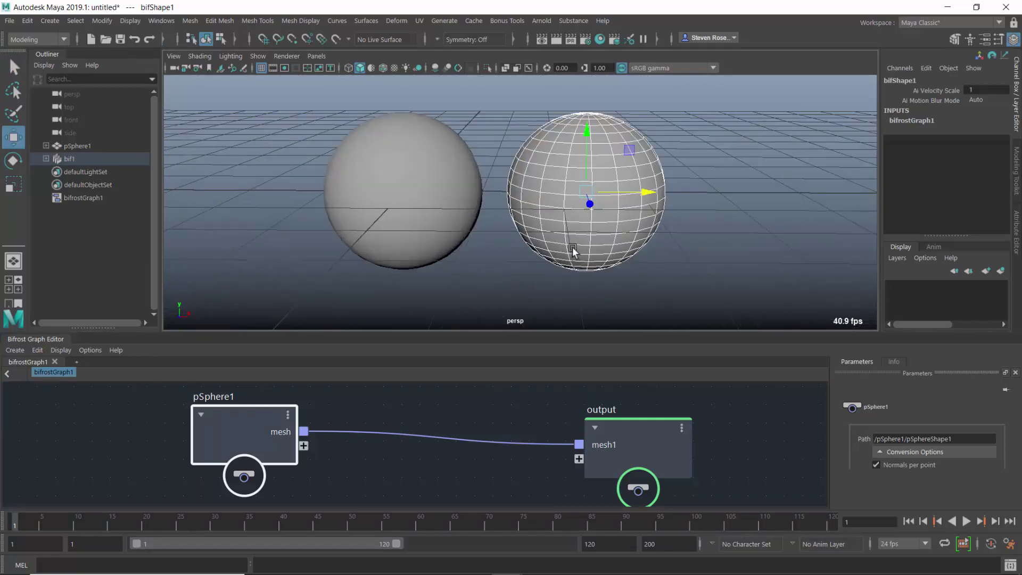
{"action": "right_click_drag", "start_coordinate": [433, 164], "coordinate": [283, 148]}
{"action": "left_click_drag", "start_coordinate": [294, 132], "coordinate": [320, 130]}
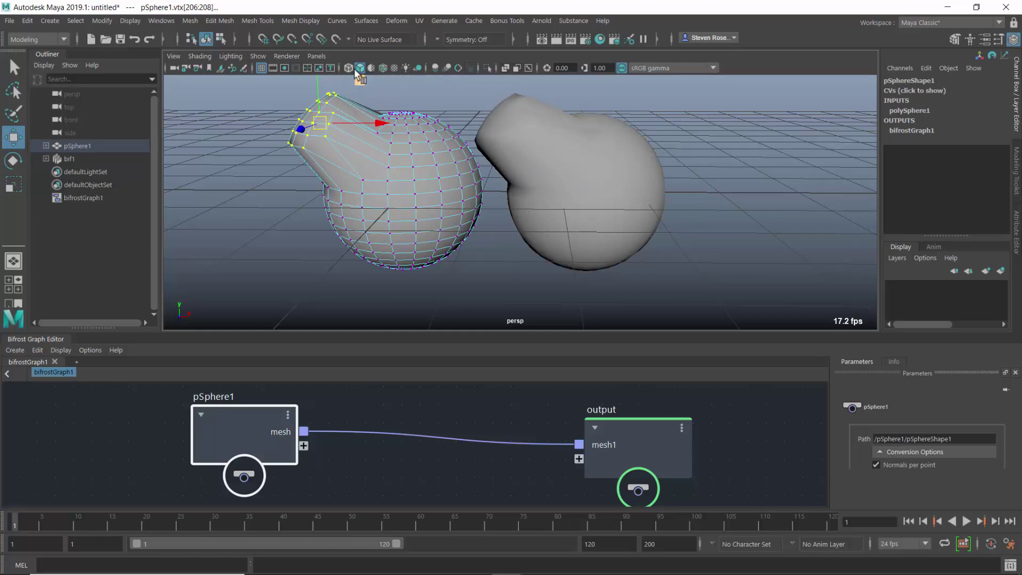
- Turn on Wireframe on Shaded, move pSphere1's selected vertices, then undo the move
{"action": "left_click", "coordinate": [383, 68]}
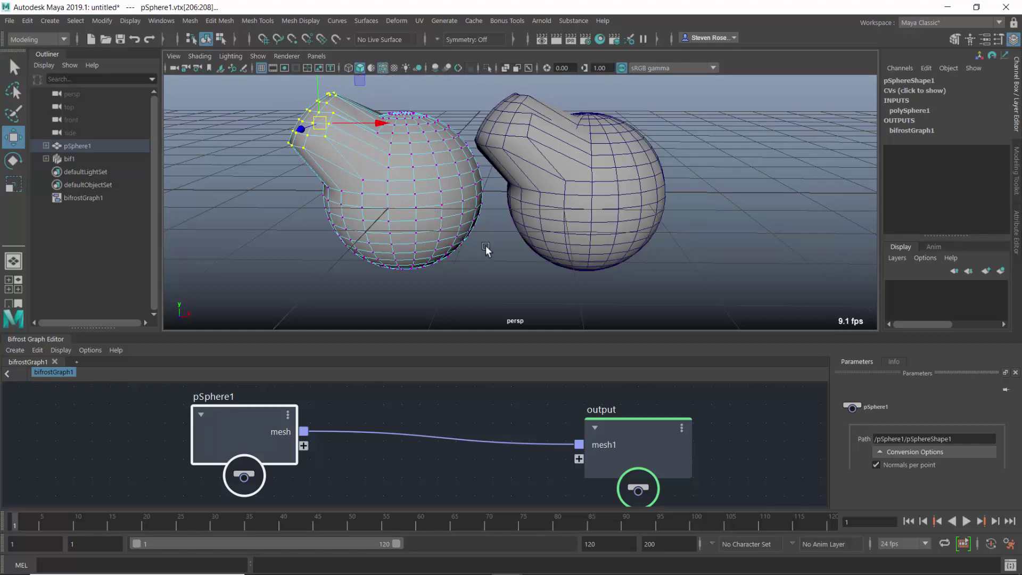
{"action": "left_click_drag", "start_coordinate": [319, 123], "coordinate": [340, 118]}
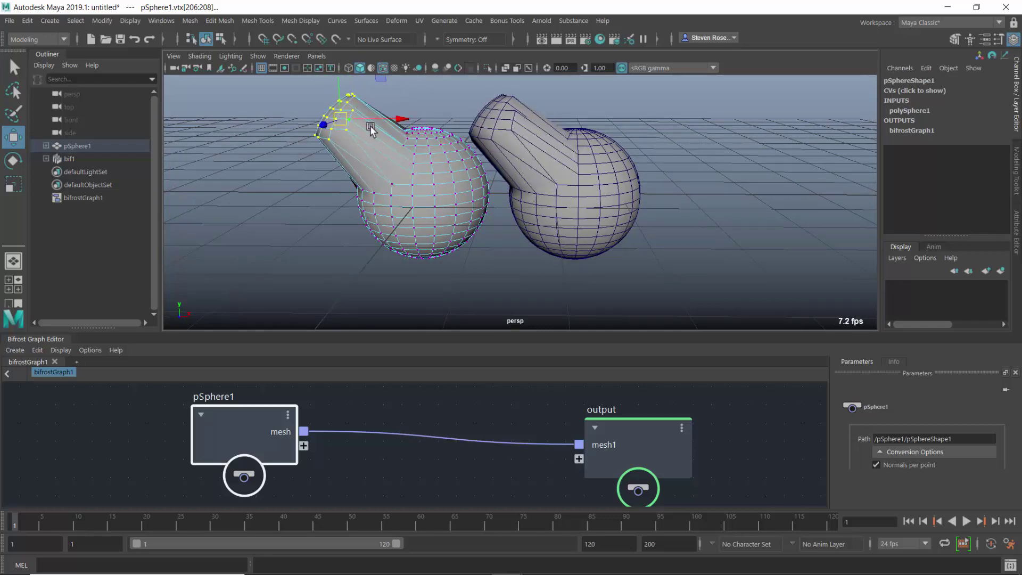
{"action": "left_click_drag", "start_coordinate": [425, 189], "coordinate": [428, 210], "text": "alt"}
{"action": "key", "text": "ctrl+z"}
- Set the sphere's Subdivisions Axis to 40
{"action": "key", "text": "F8"}
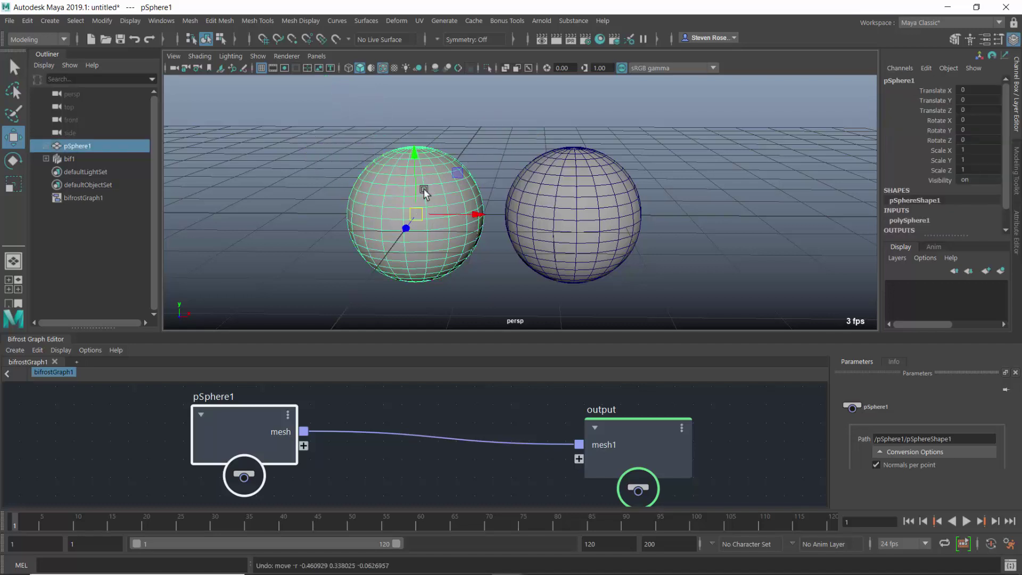
{"action": "key", "text": "t"}
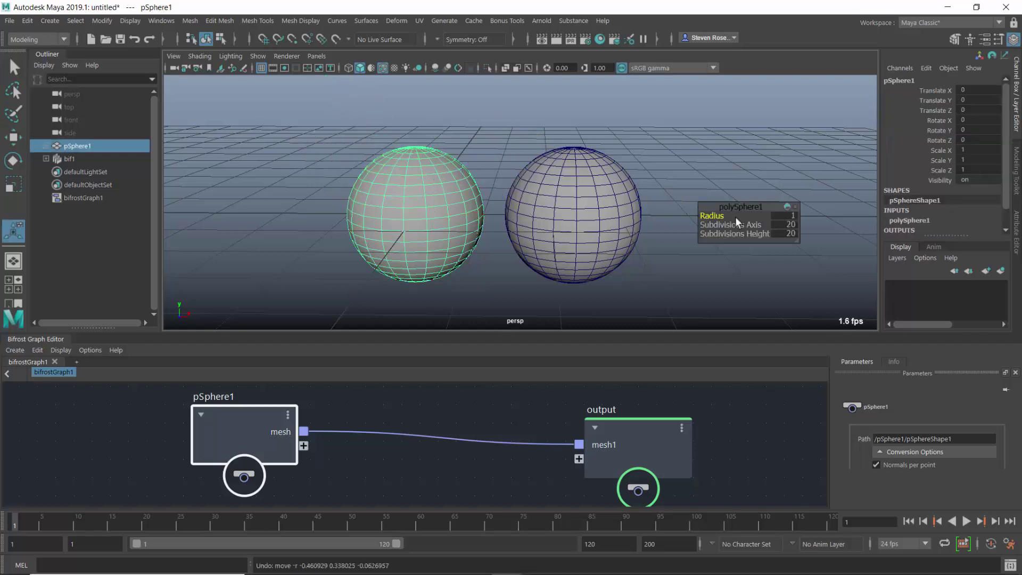
{"action": "left_click", "coordinate": [785, 224]}
{"action": "type", "text": "49"}
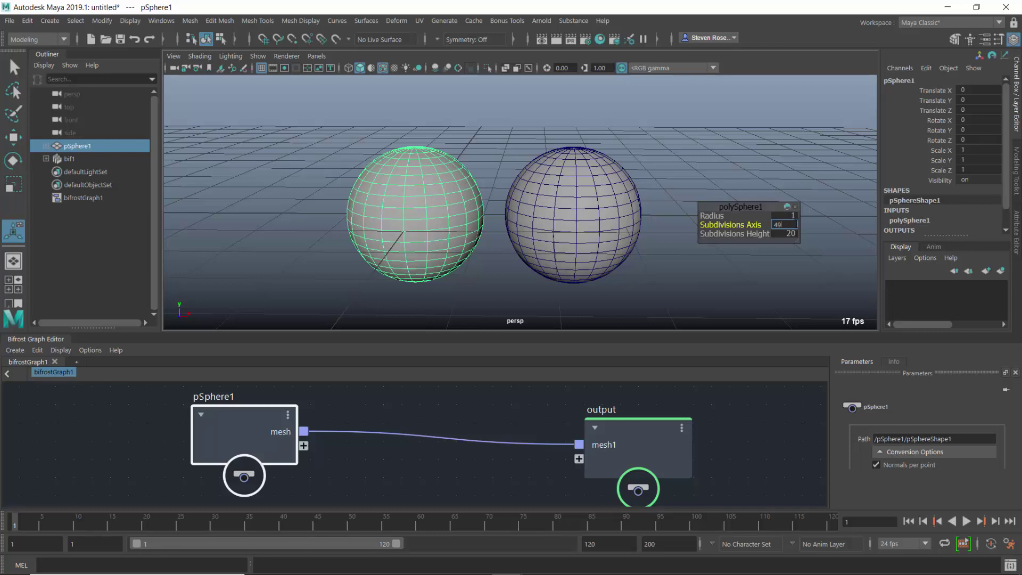
{"action": "key", "text": "BackSpace"}
{"action": "type", "text": "0"}
{"action": "key", "text": "Return"}
- Extrude a patch of faces on pSphere1 outward, then return to object selection
{"action": "key", "text": "F11"}
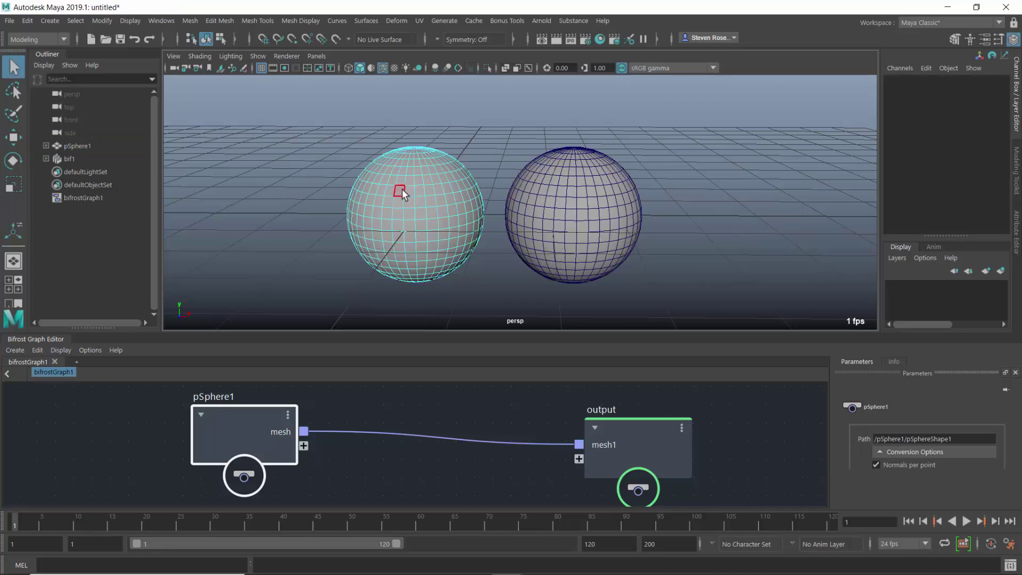
{"action": "left_click_drag", "start_coordinate": [365, 169], "coordinate": [391, 200]}
{"action": "right_click_drag", "start_coordinate": [391, 200], "coordinate": [408, 220], "text": "shift"}
{"action": "left_click_drag", "start_coordinate": [408, 220], "coordinate": [353, 215], "text": "alt"}
{"action": "left_click_drag", "start_coordinate": [352, 215], "coordinate": [456, 232], "text": "alt"}
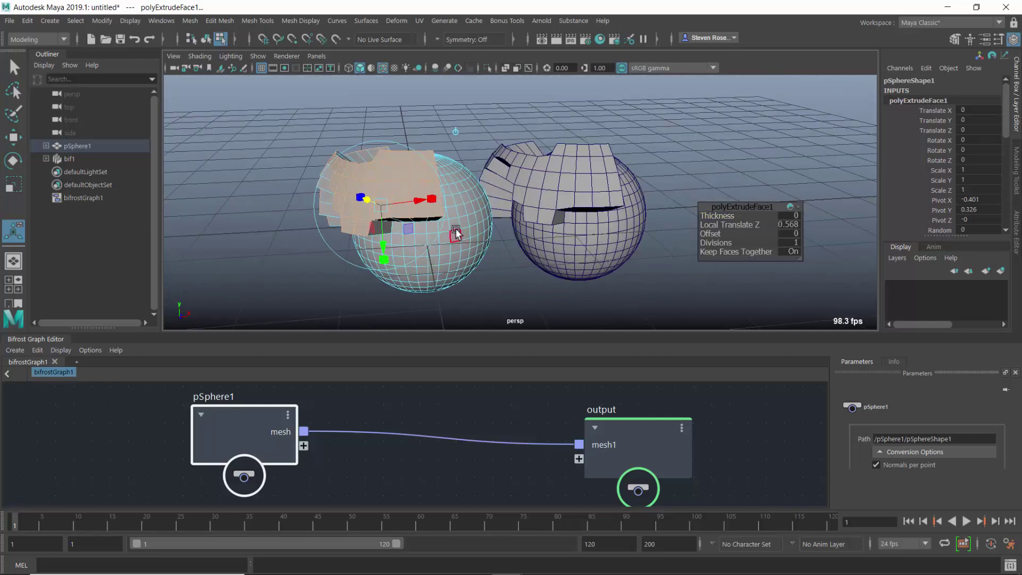
{"action": "key", "text": "q"}
{"action": "key", "text": "F8"}
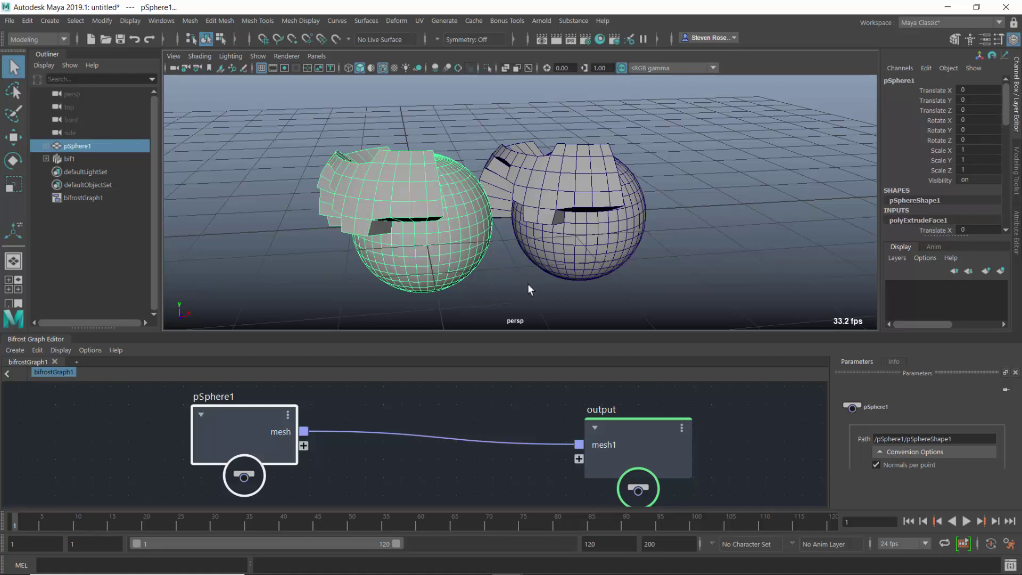
- Undo back to a single plain sphere with pSphere1 and output unconnected
{"action": "left_click", "coordinate": [526, 284]}
{"action": "left_click_drag", "start_coordinate": [524, 286], "coordinate": [473, 269], "text": "alt"}
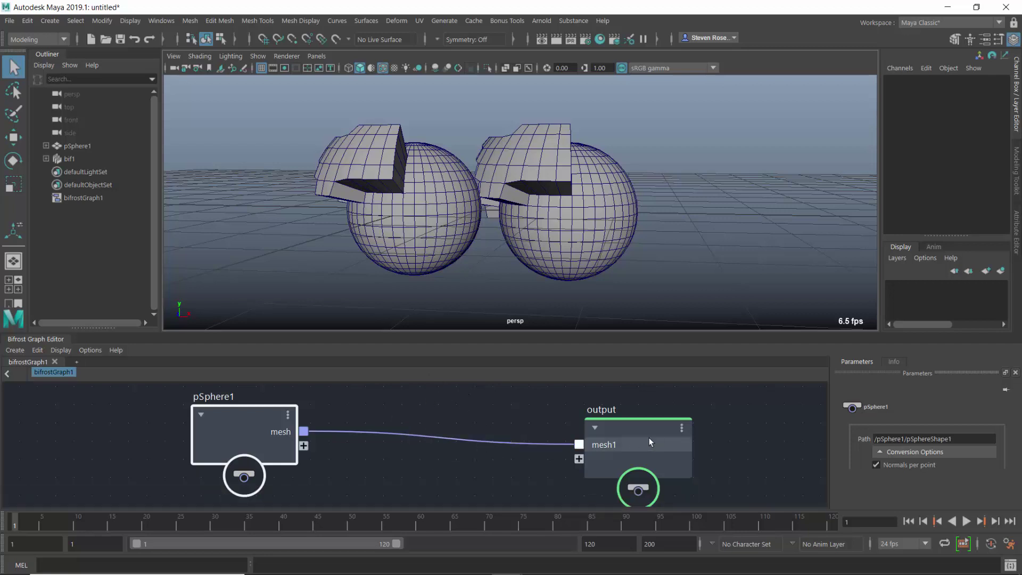
{"action": "left_click_drag", "start_coordinate": [638, 439], "coordinate": [651, 436]}
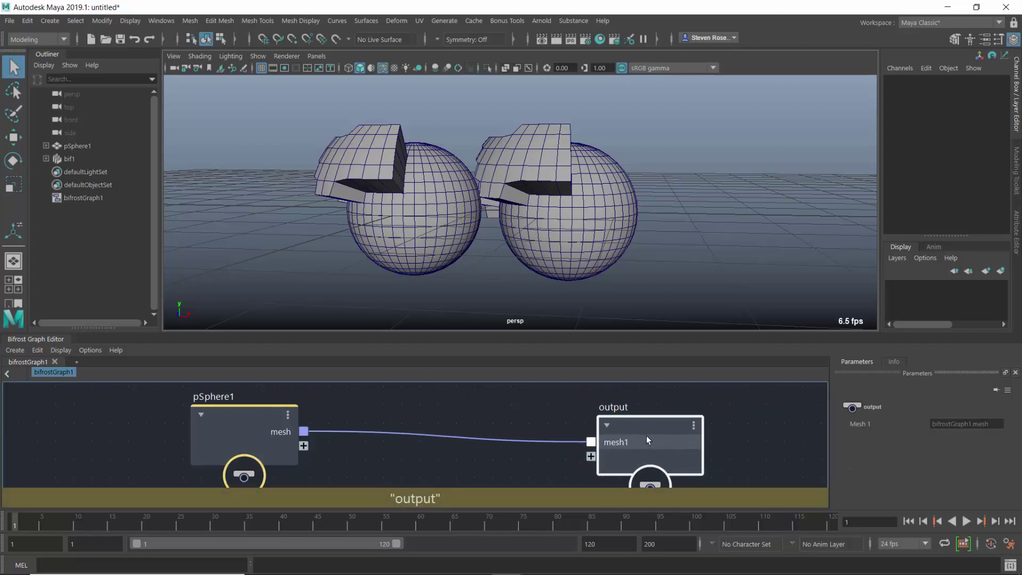
{"action": "left_click", "coordinate": [388, 209]}
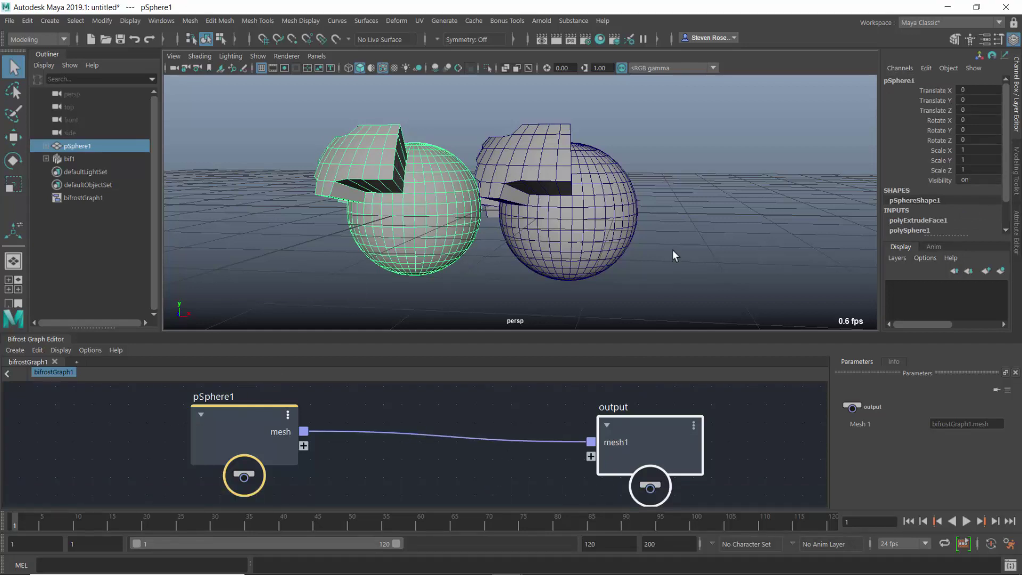
{"action": "left_click_drag", "start_coordinate": [681, 253], "coordinate": [648, 250], "text": "alt"}
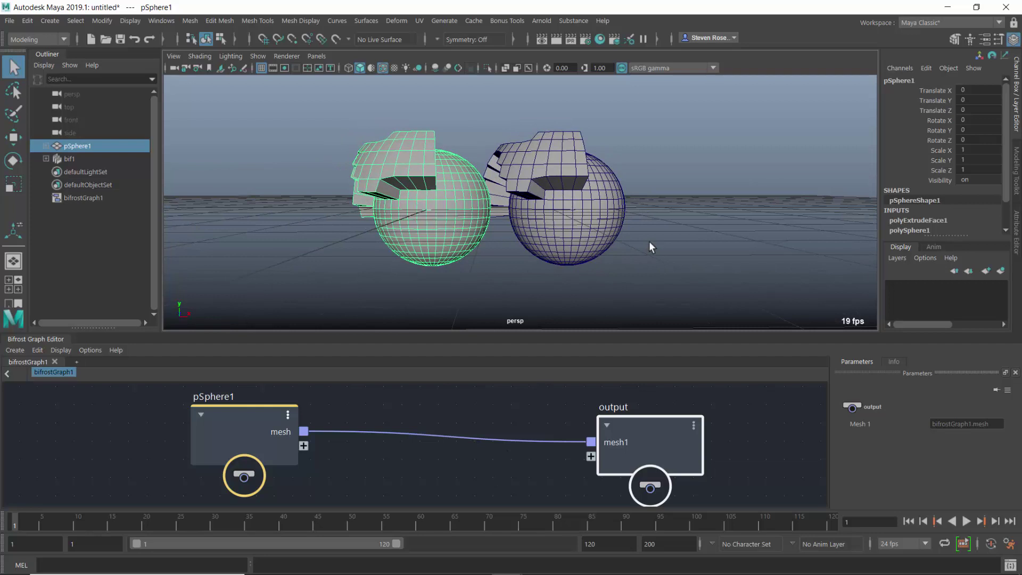
{"action": "key", "text": "ctrl+z"}
{"action": "key", "text": "ctrl+z"}
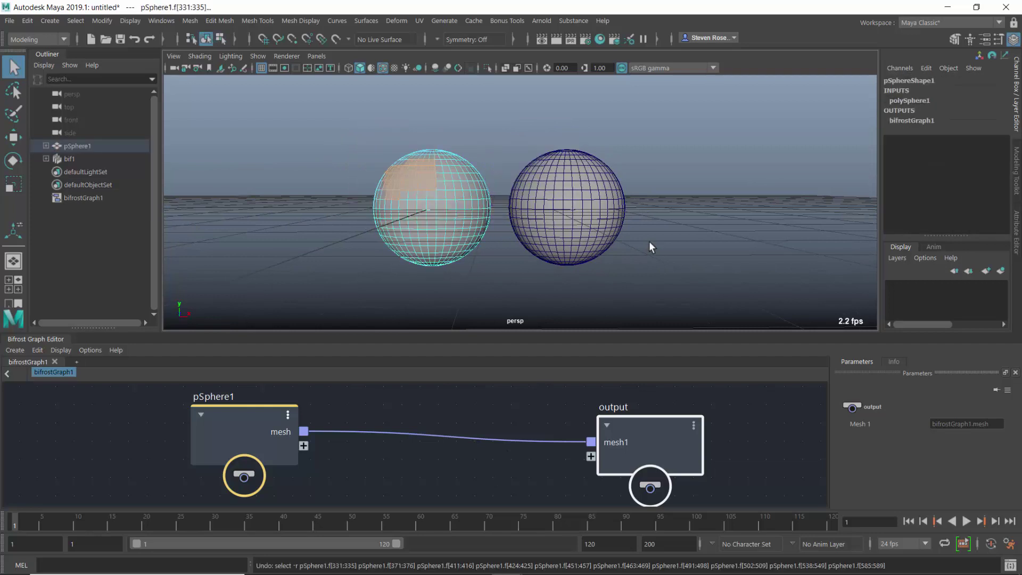
{"action": "key", "text": "ctrl+z"}
{"action": "key", "text": "ctrl+z"}
{"action": "key", "text": "ctrl+z"}
{"action": "key", "text": "ctrl+z"}
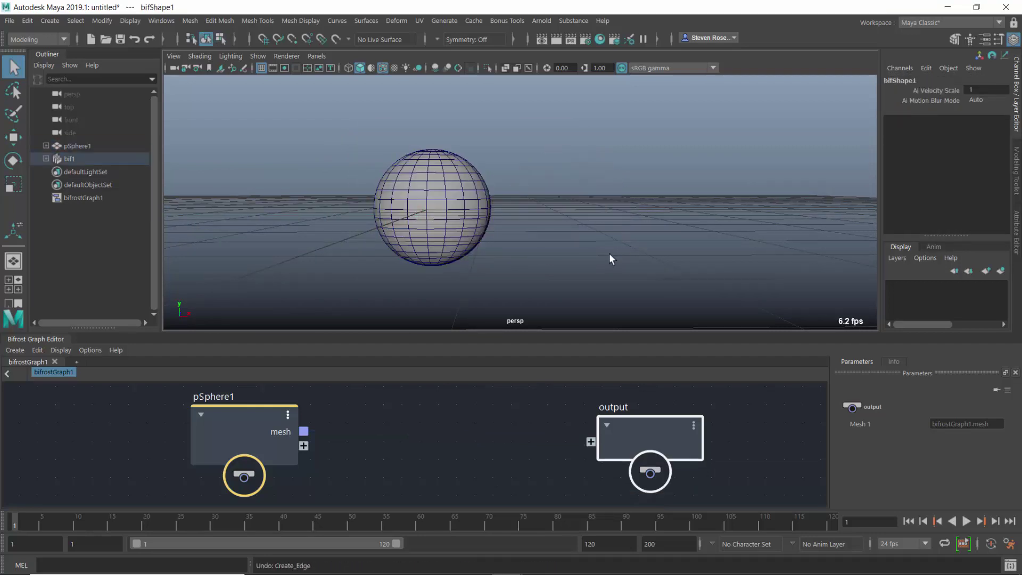
- Spread the output and pSphere1 nodes apart and bring up the node-creation search
{"action": "middle_click_drag", "start_coordinate": [435, 470], "coordinate": [418, 481]}
{"action": "left_click_drag", "start_coordinate": [608, 449], "coordinate": [669, 443]}
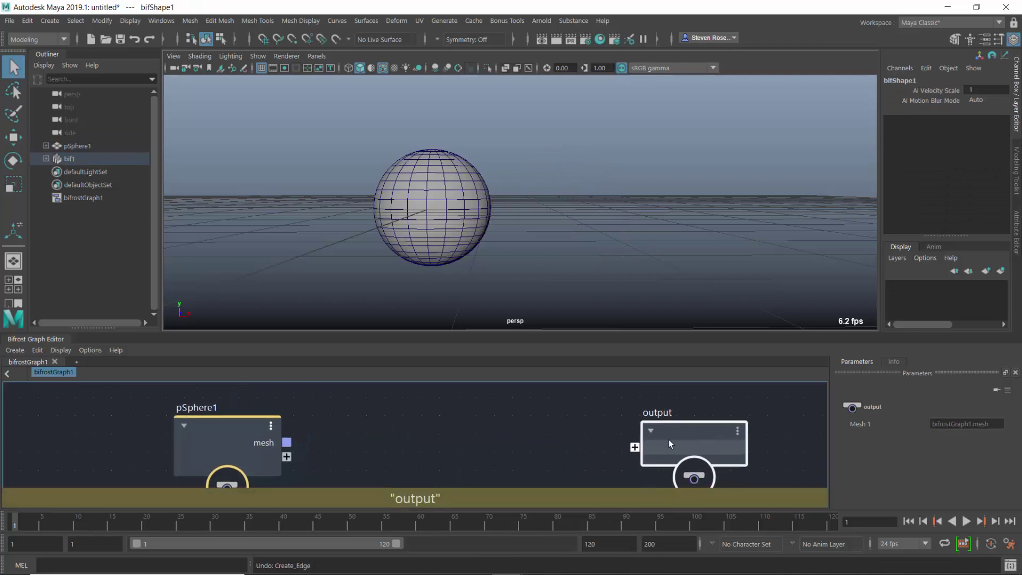
{"action": "left_click_drag", "start_coordinate": [207, 423], "coordinate": [170, 427]}
{"action": "scroll", "coordinate": [372, 438], "scroll_direction": "down", "scroll_amount": 1}
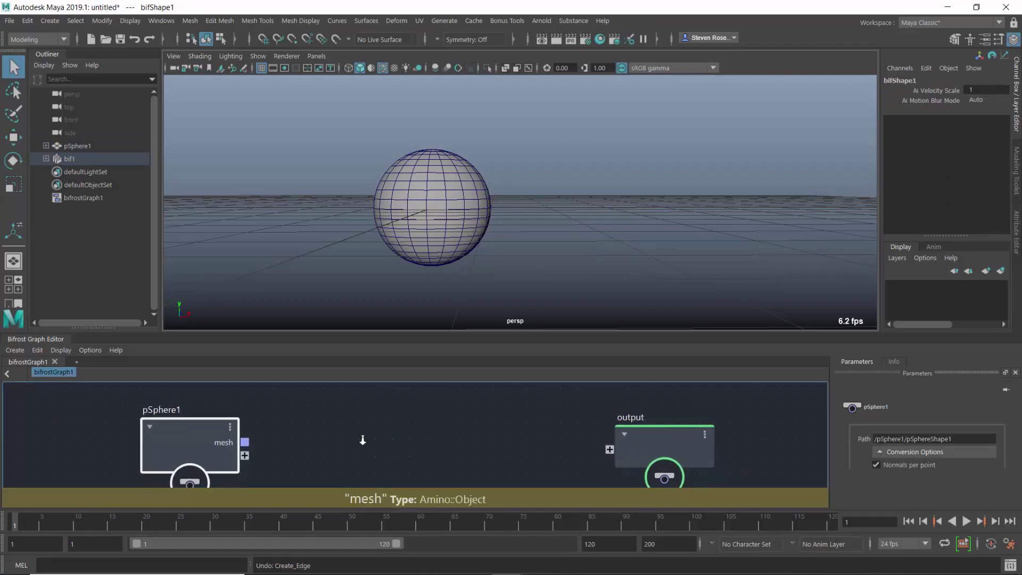
{"action": "scroll", "coordinate": [359, 440], "scroll_direction": "down", "scroll_amount": 1}
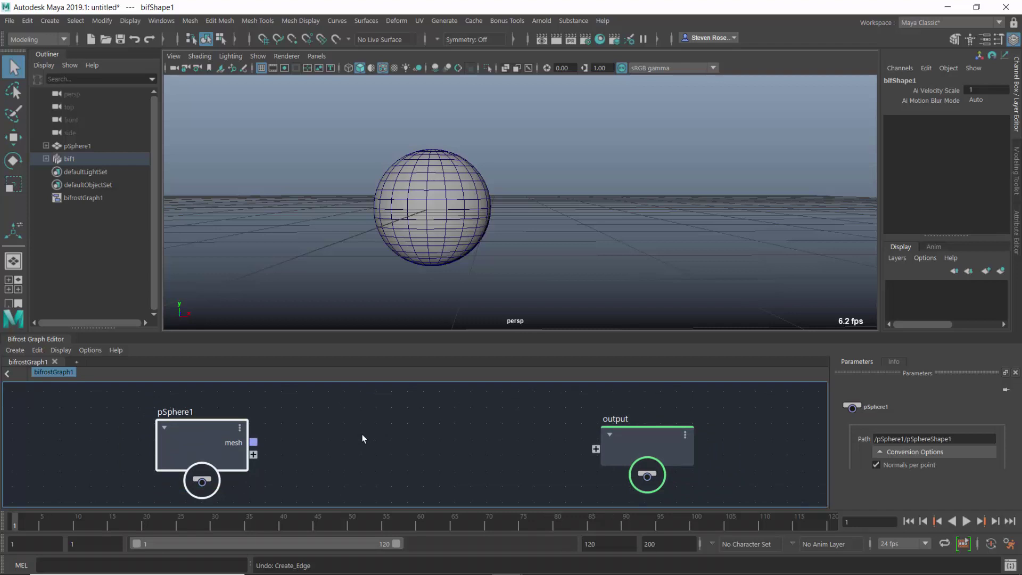
{"action": "left_click", "coordinate": [380, 422]}
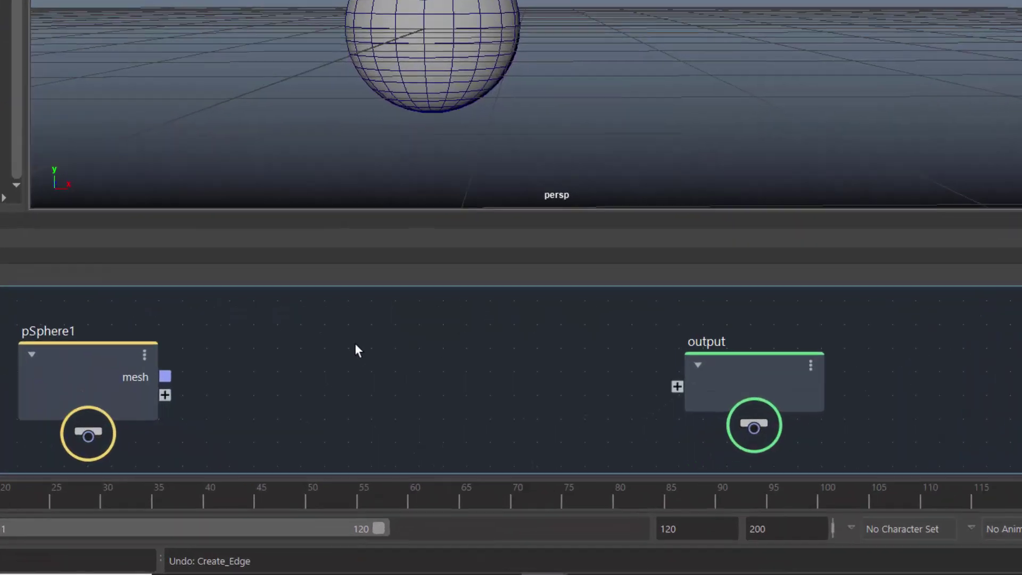
{"action": "key", "text": "Tab"}
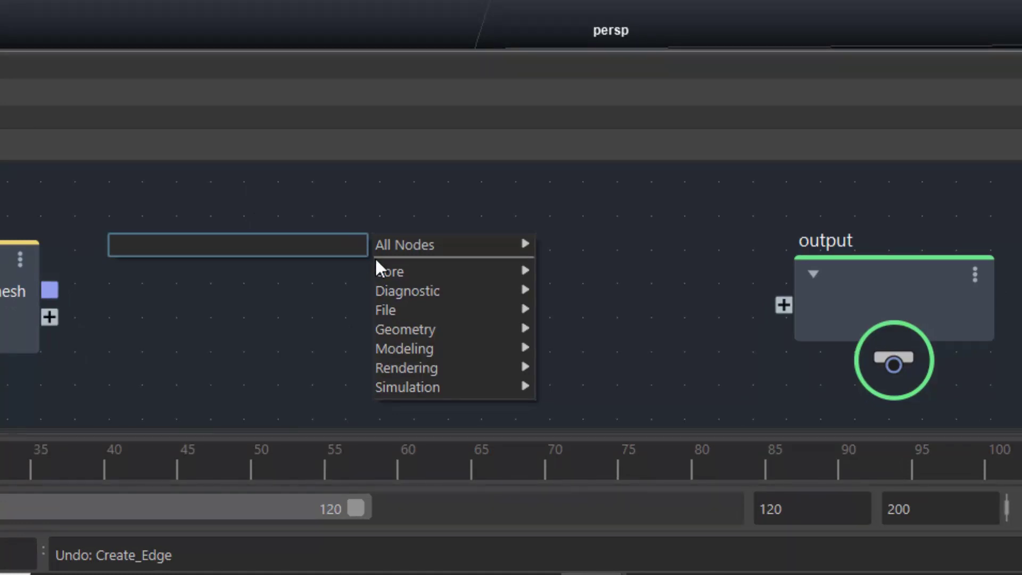
- Browse Core's Logic, Type_Conversion, Math, Constants, Array and Iterators categories, then dismiss the menu
{"action": "mouse_move", "coordinate": [395, 269]}
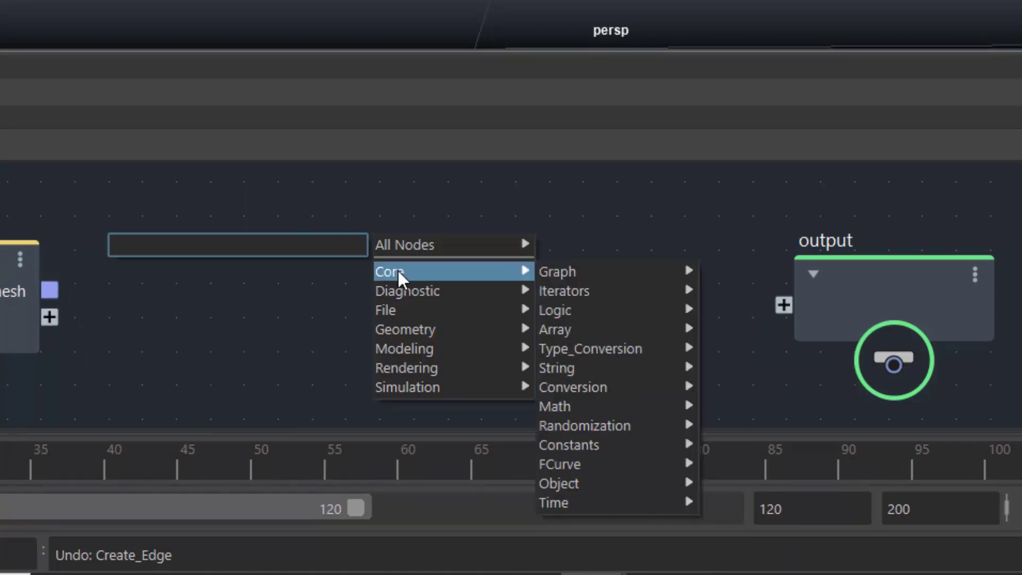
{"action": "mouse_move", "coordinate": [587, 308]}
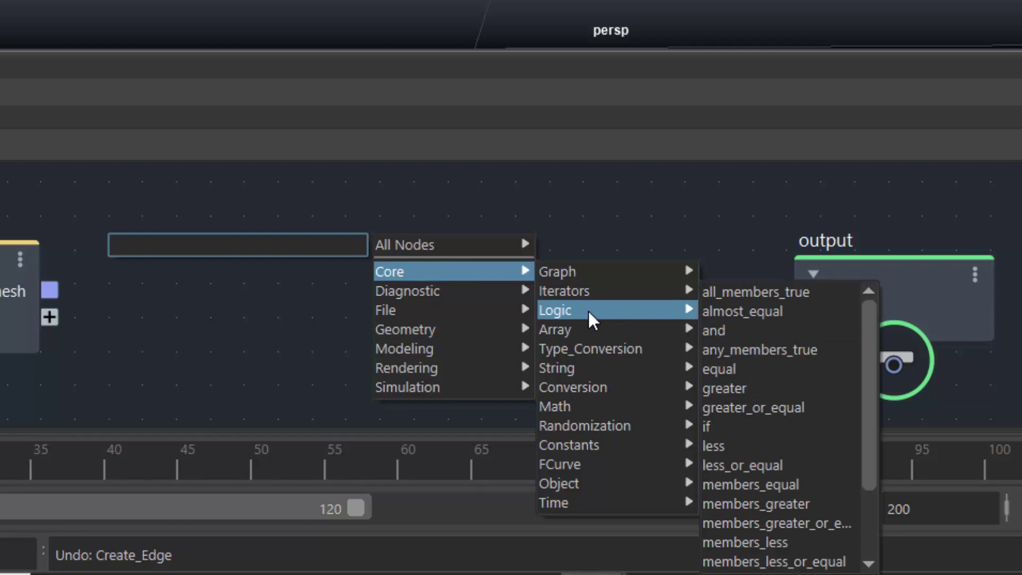
{"action": "mouse_move", "coordinate": [596, 346]}
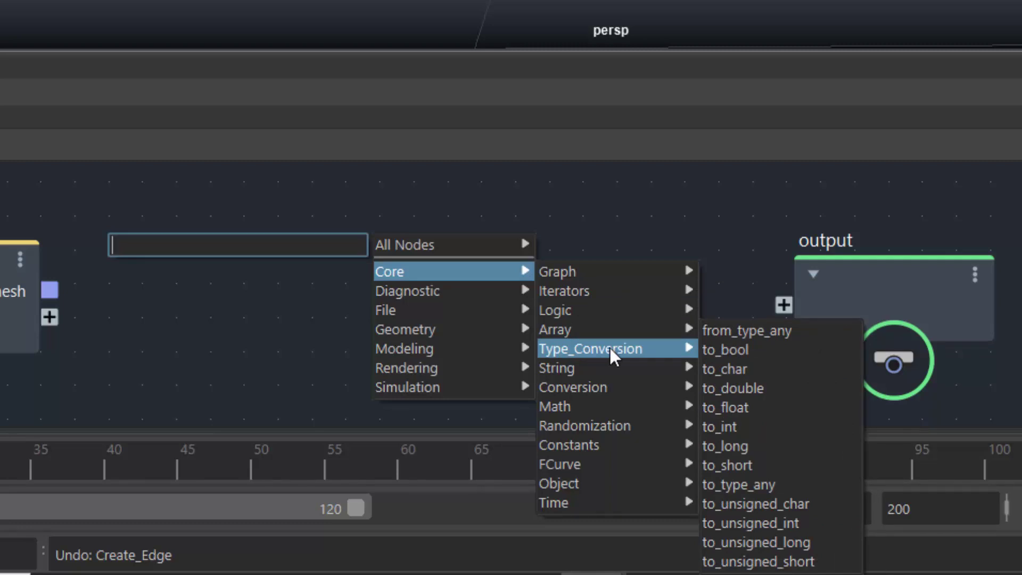
{"action": "mouse_move", "coordinate": [596, 401]}
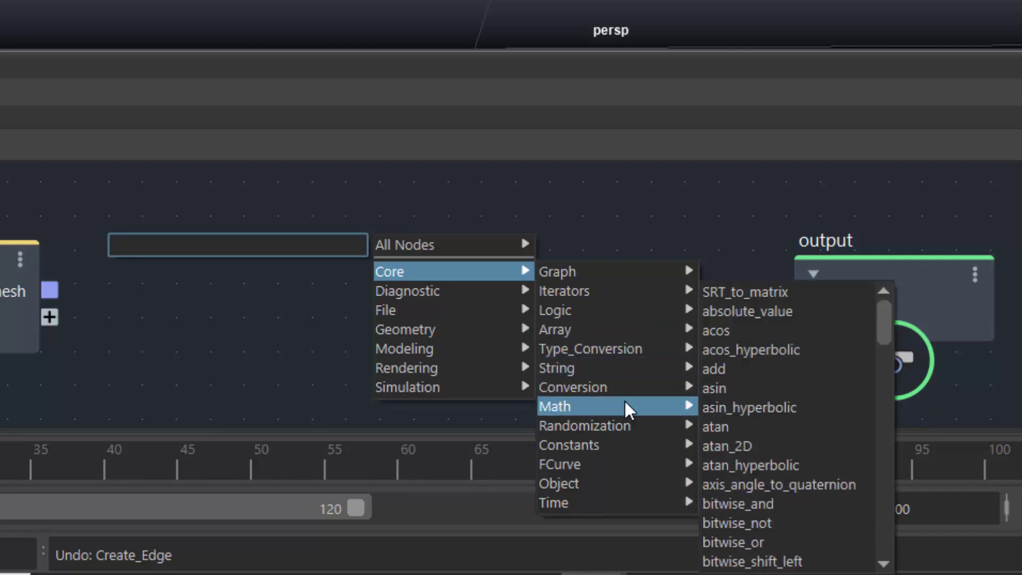
{"action": "scroll", "coordinate": [730, 408], "scroll_direction": "down", "scroll_amount": 3}
{"action": "scroll", "coordinate": [730, 408], "scroll_direction": "down", "scroll_amount": 6}
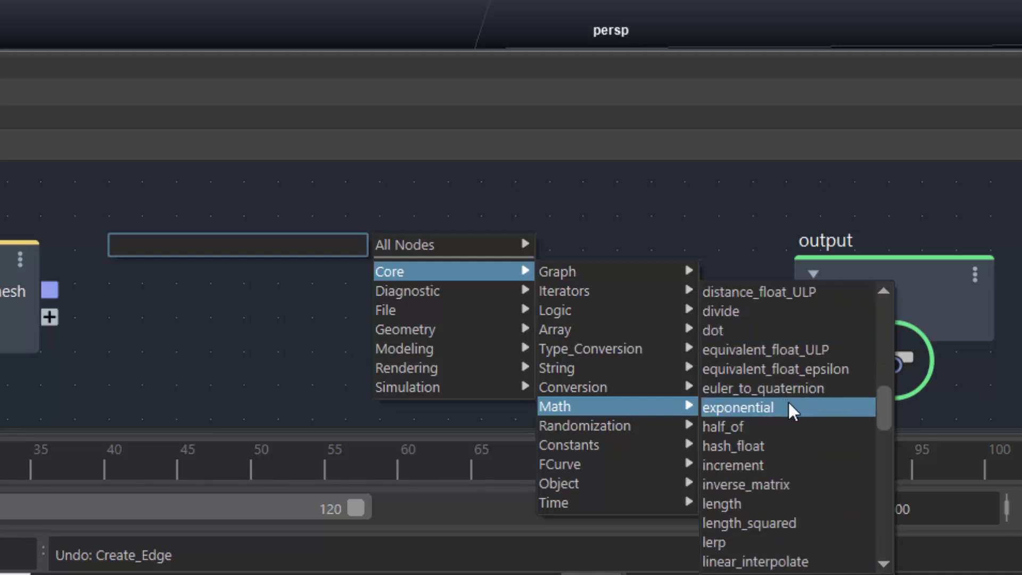
{"action": "scroll", "coordinate": [788, 410], "scroll_direction": "down", "scroll_amount": 2}
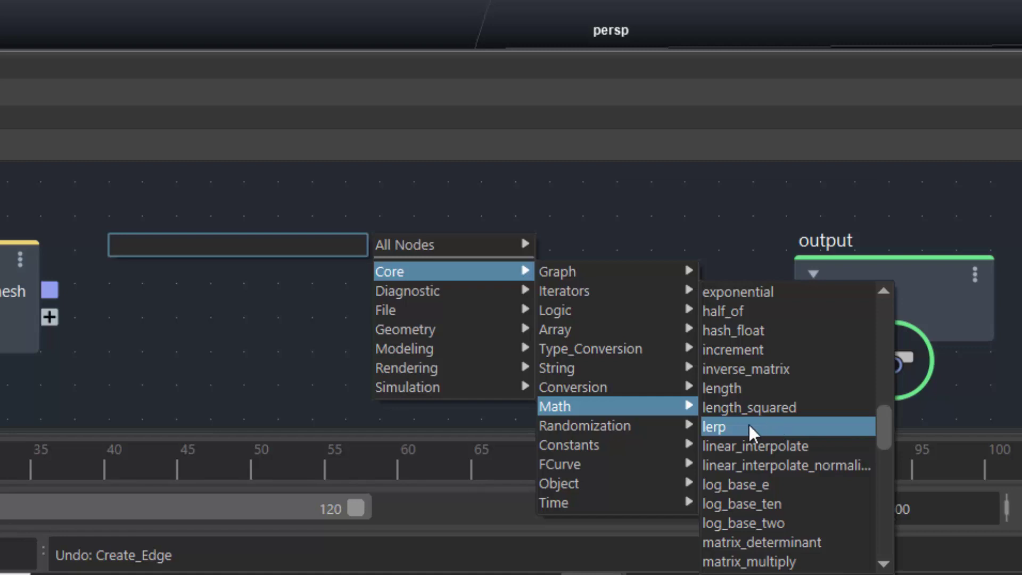
{"action": "mouse_move", "coordinate": [645, 444]}
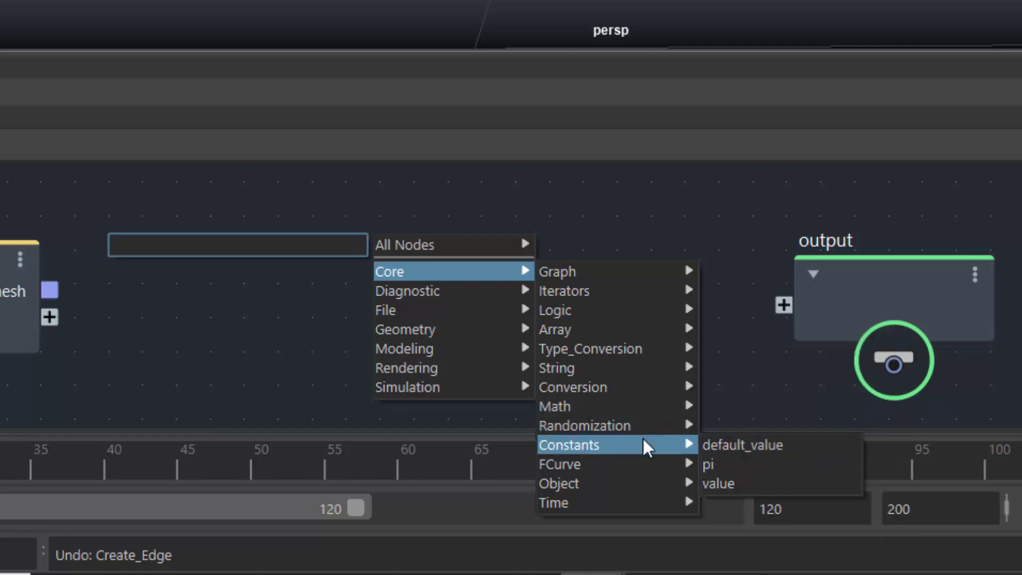
{"action": "mouse_move", "coordinate": [635, 399]}
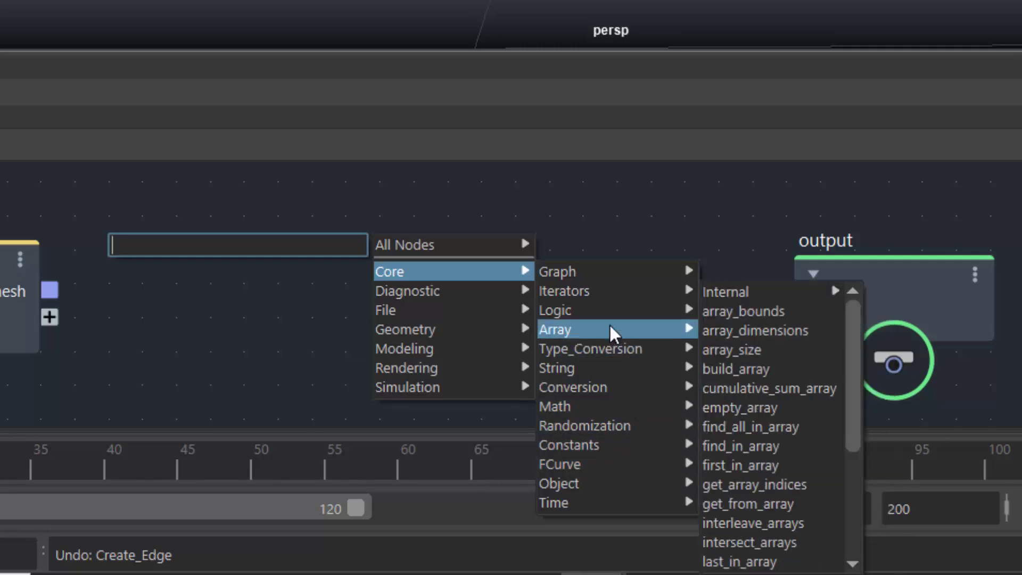
{"action": "mouse_move", "coordinate": [618, 292]}
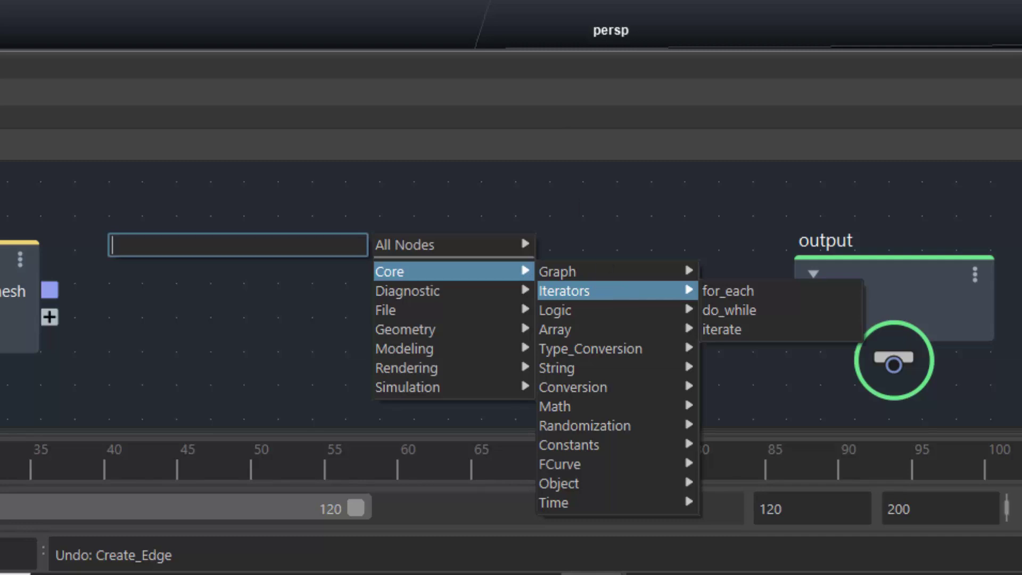
{"action": "left_click", "coordinate": [412, 96]}
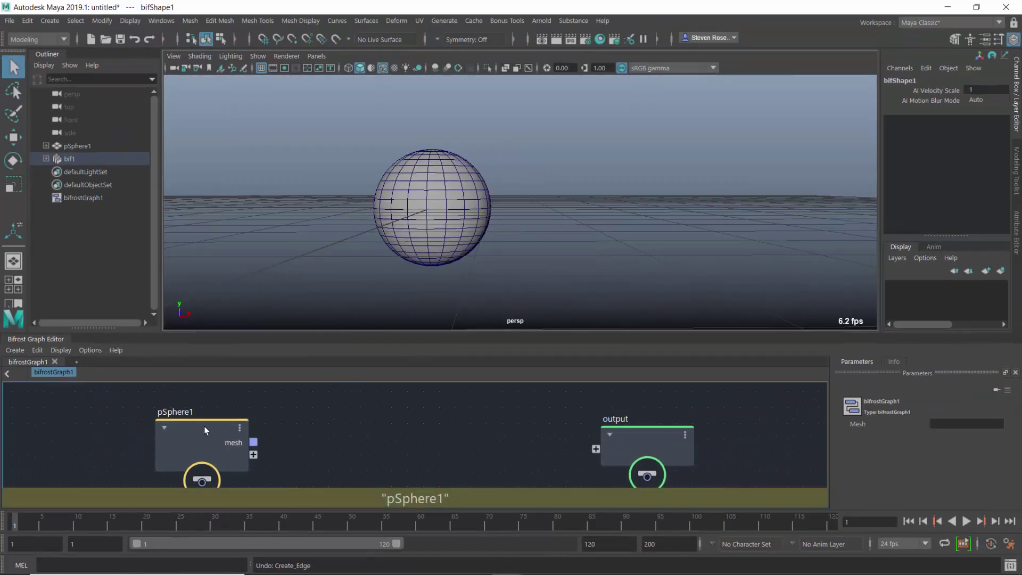
- Connect pSphere1's mesh to output as mesh1 and add a watchpoint on that wire
{"action": "left_click_drag", "start_coordinate": [204, 426], "coordinate": [187, 425]}
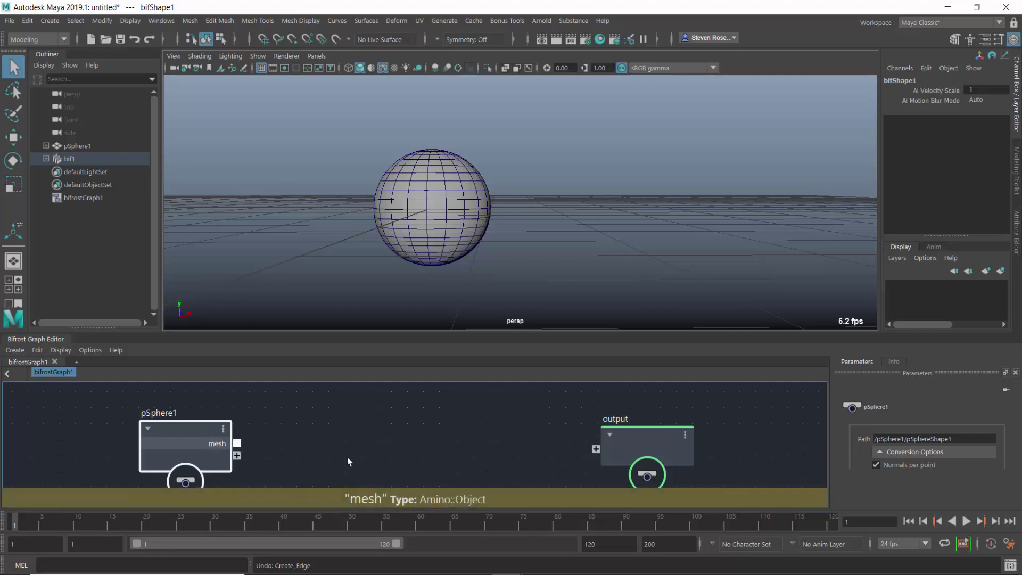
{"action": "left_click_drag", "start_coordinate": [428, 467], "coordinate": [595, 449]}
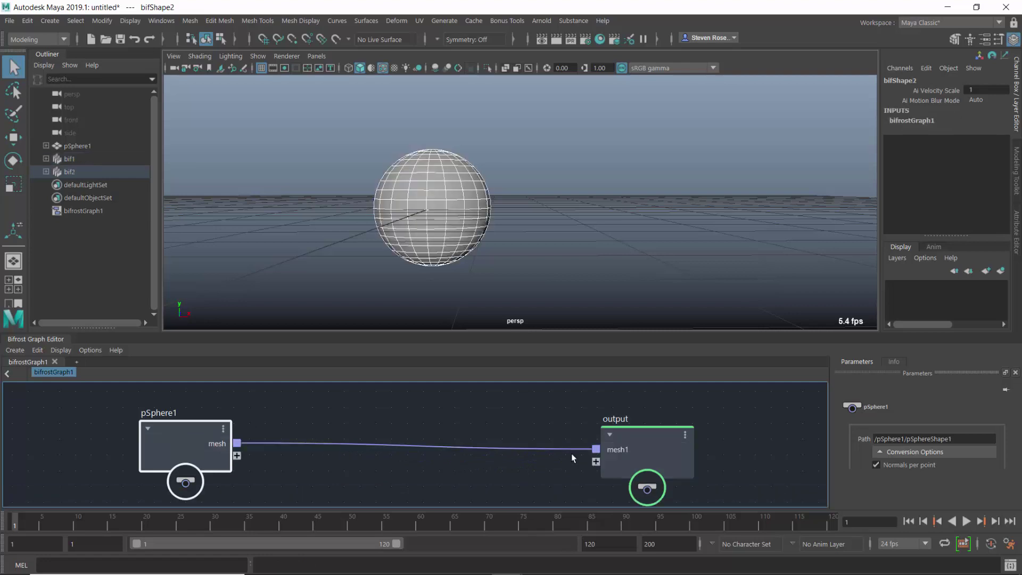
{"action": "right_click", "coordinate": [427, 446]}
{"action": "left_click", "coordinate": [463, 467]}
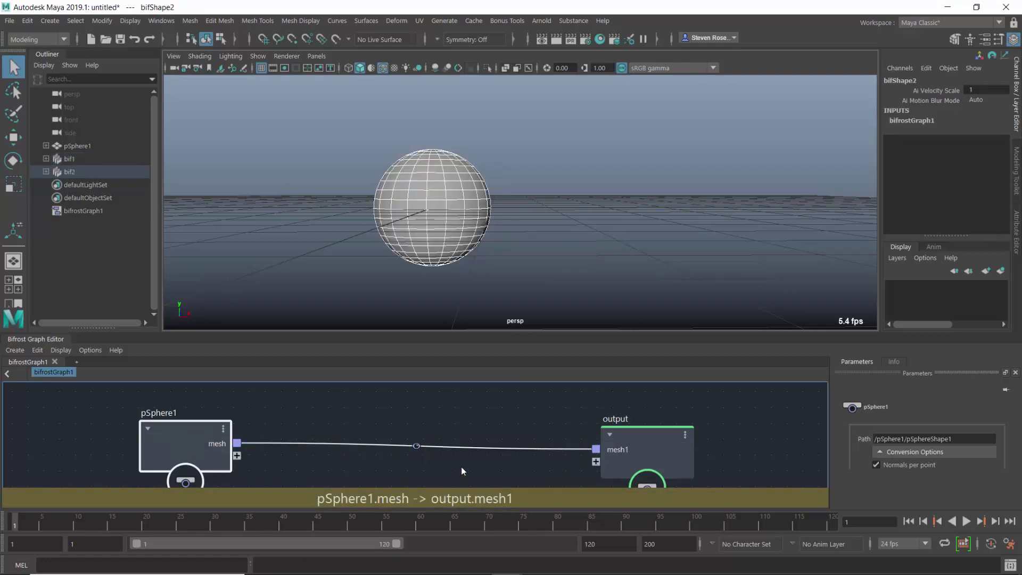
- Inspect the watchpoint table's point_position and face_vertex rows, then rearrange the graph view
{"action": "left_click_drag", "start_coordinate": [632, 436], "coordinate": [730, 405]}
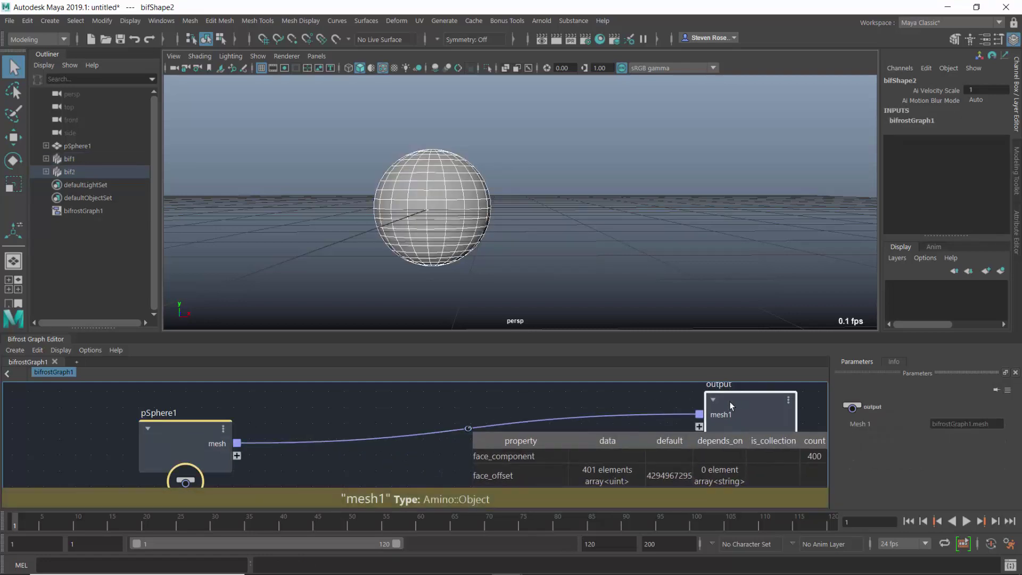
{"action": "middle_click_drag", "start_coordinate": [449, 458], "coordinate": [244, 358]}
{"action": "scroll", "coordinate": [245, 452], "scroll_direction": "down", "scroll_amount": 3}
{"action": "scroll", "coordinate": [320, 444], "scroll_direction": "up", "scroll_amount": 2}
{"action": "middle_click_drag", "start_coordinate": [269, 470], "coordinate": [266, 416]}
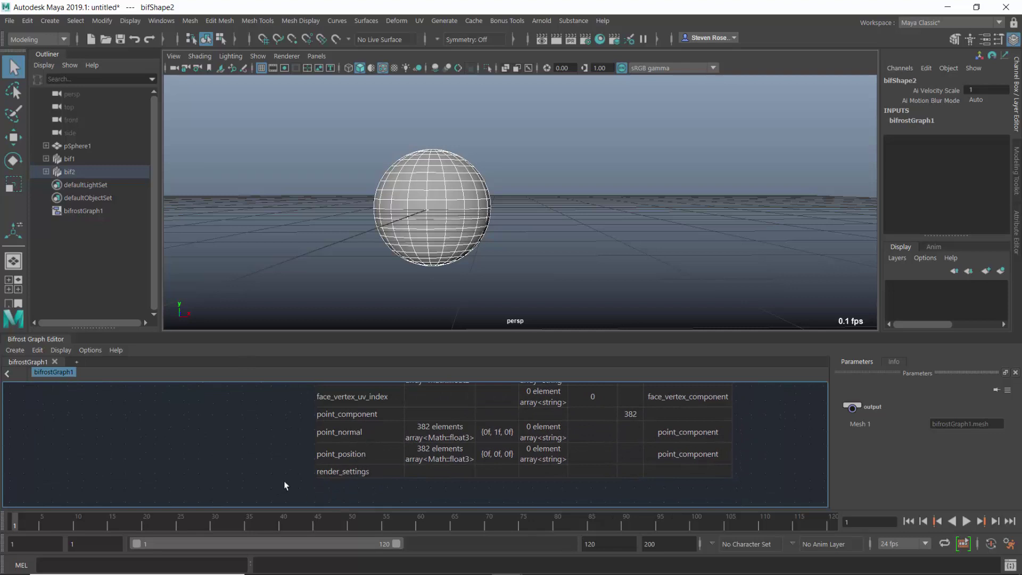
{"action": "middle_click_drag", "start_coordinate": [251, 424], "coordinate": [323, 479]}
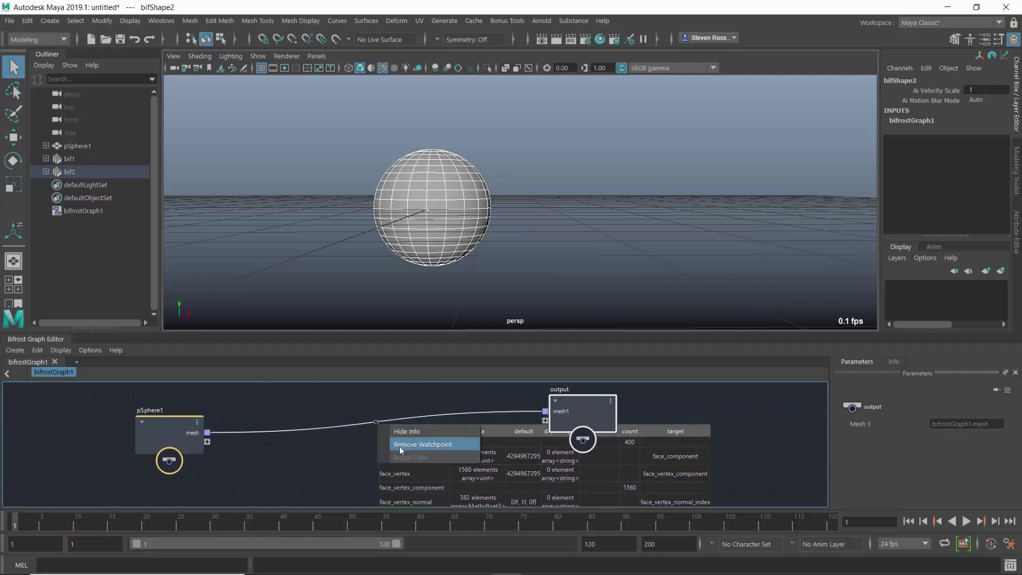
{"action": "middle_click_drag", "start_coordinate": [363, 462], "coordinate": [397, 474]}
{"action": "left_click_drag", "start_coordinate": [237, 457], "coordinate": [204, 426]}
{"action": "right_click_drag", "start_coordinate": [323, 460], "coordinate": [368, 460], "text": "alt"}
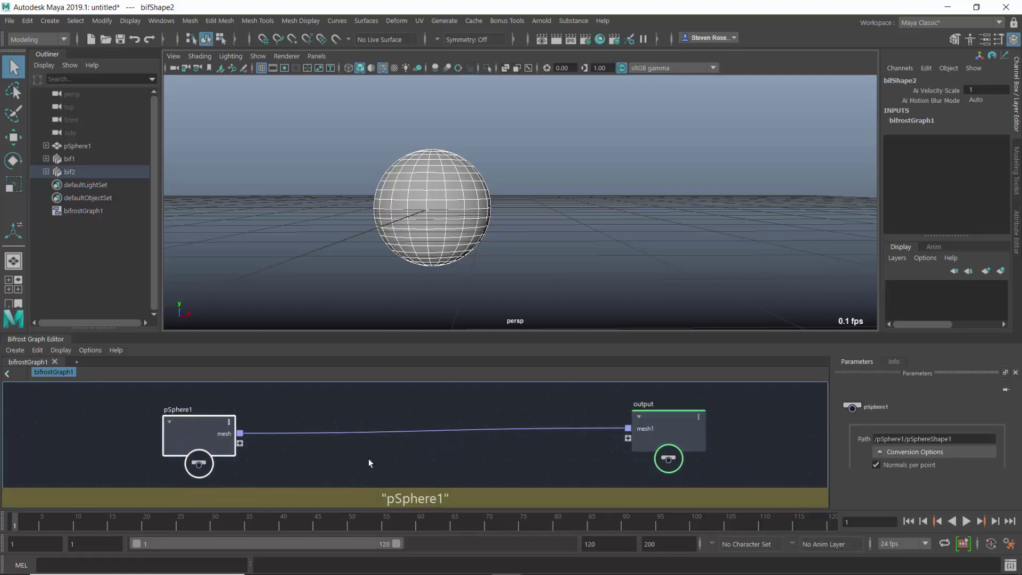
- Search the node list for 'gpp' to find get_point_position
{"action": "key", "text": "Tab"}
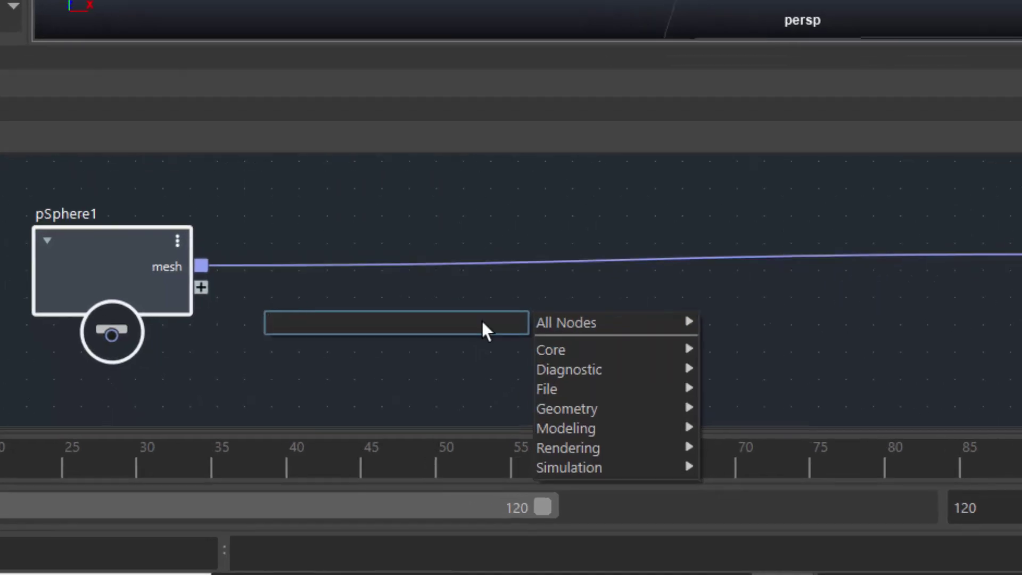
{"action": "type", "text": "get"}
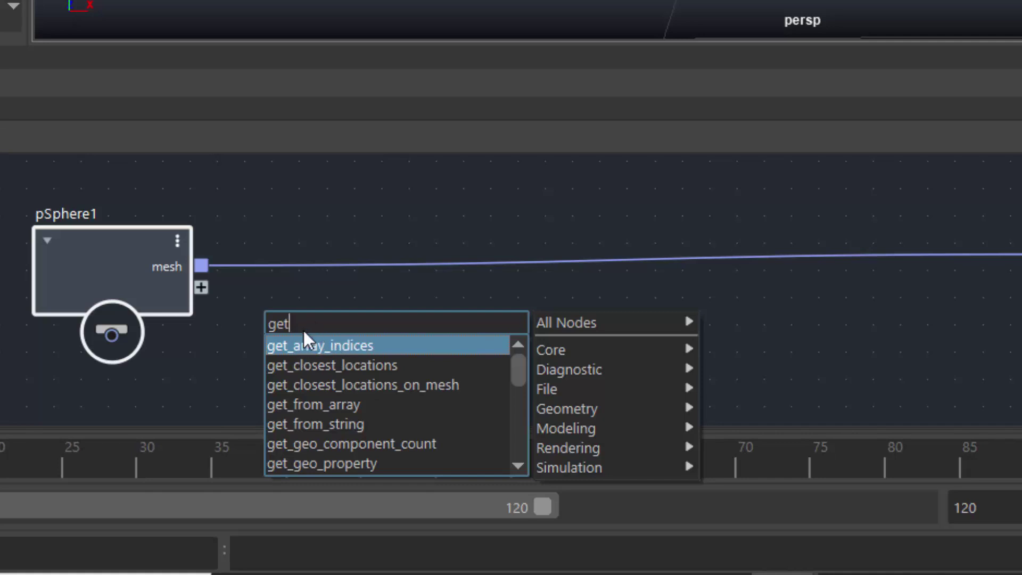
{"action": "key", "text": "BackSpace"}
{"action": "key", "text": "BackSpace"}
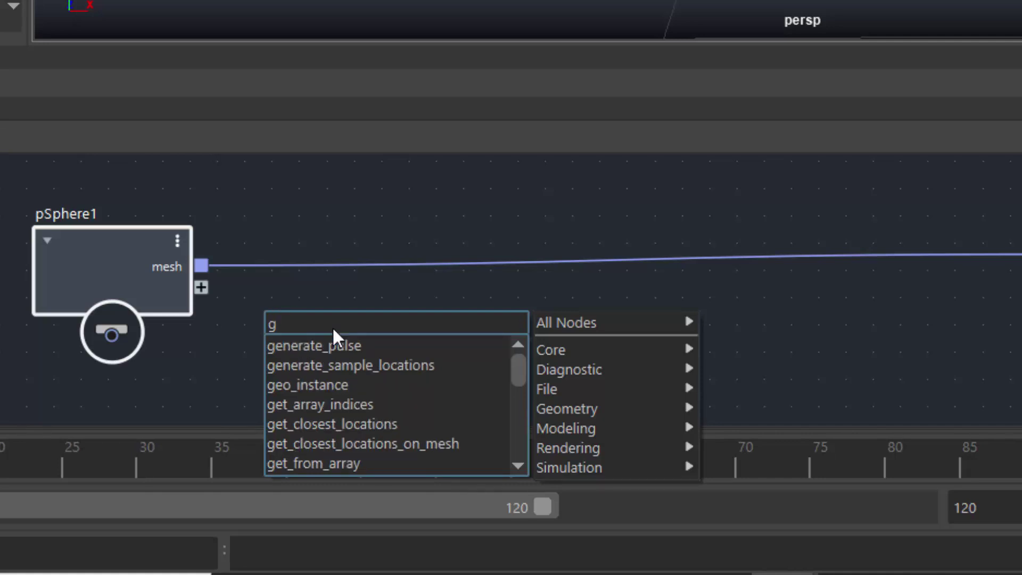
{"action": "type", "text": "i"}
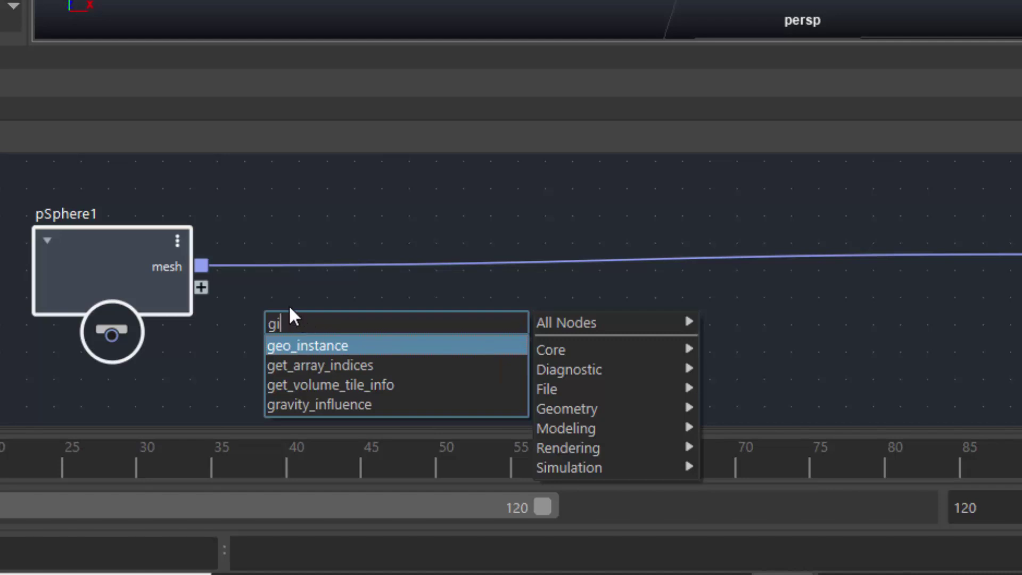
{"action": "key", "text": "BackSpace"}
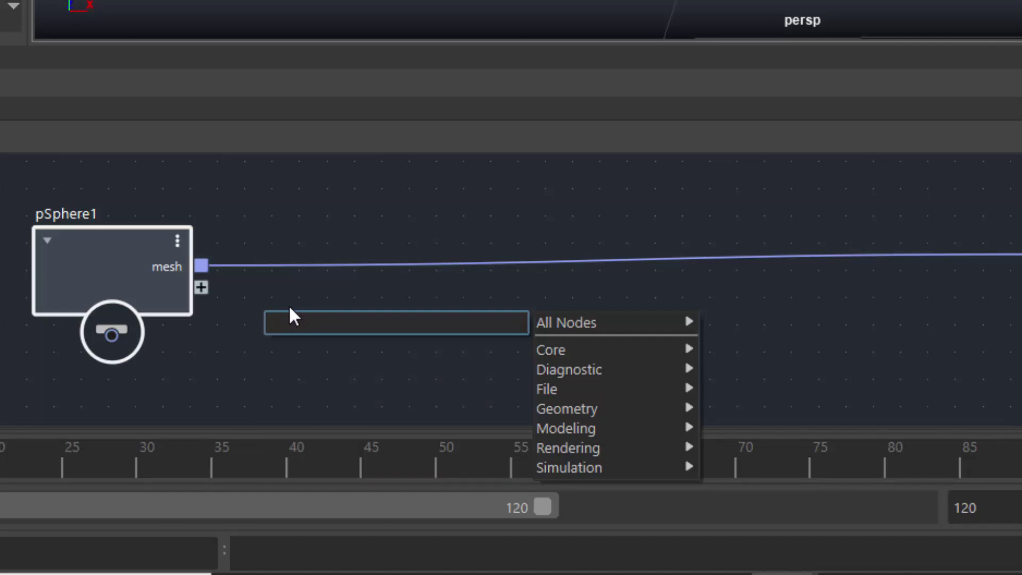
{"action": "type", "text": "gpp"}
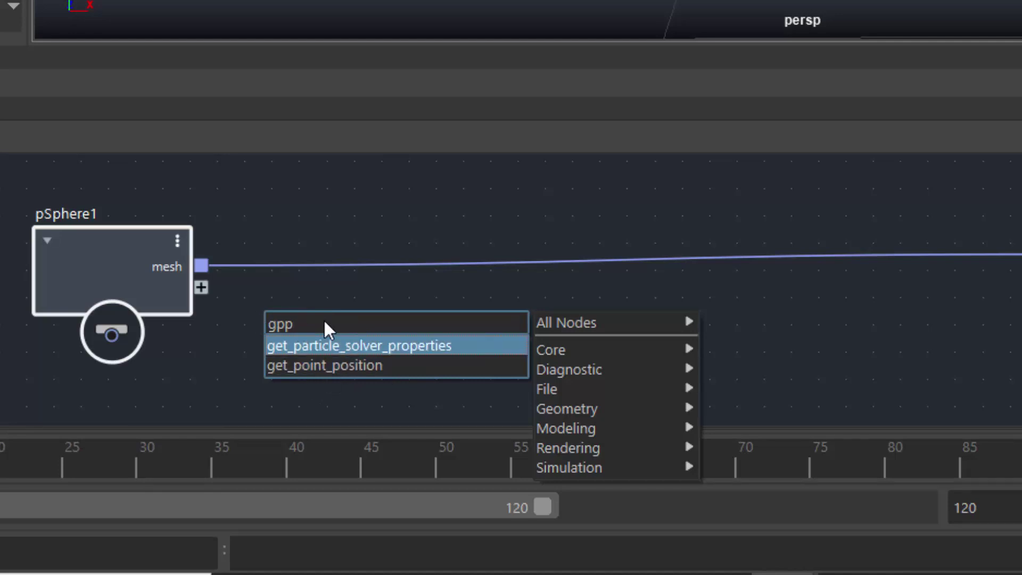
{"action": "mouse_move", "coordinate": [685, 410]}
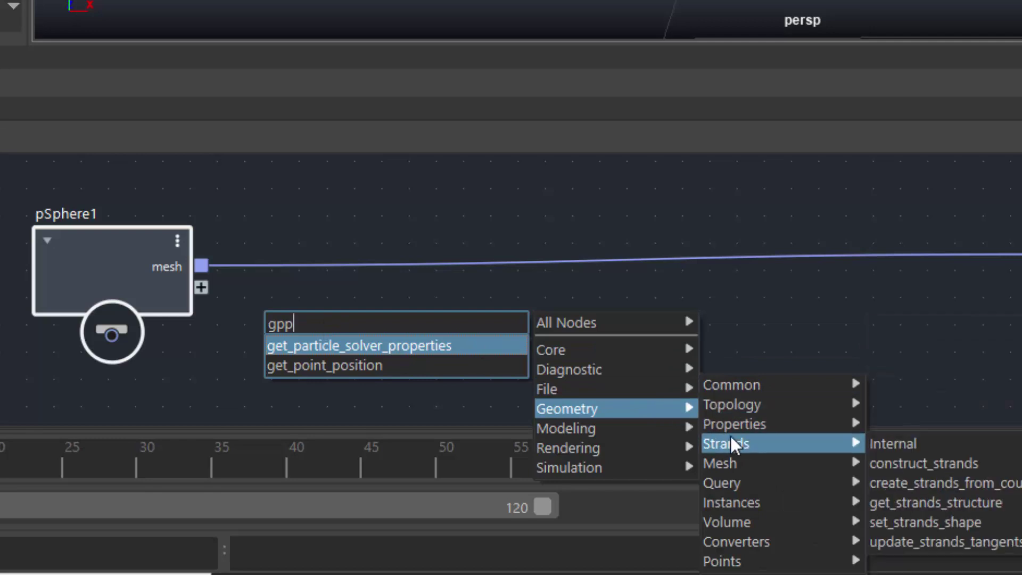
- Add get_point_position above the wire, feed pSphere1's mesh into its geometry input, and shift output down-right
{"action": "left_click", "coordinate": [352, 367]}
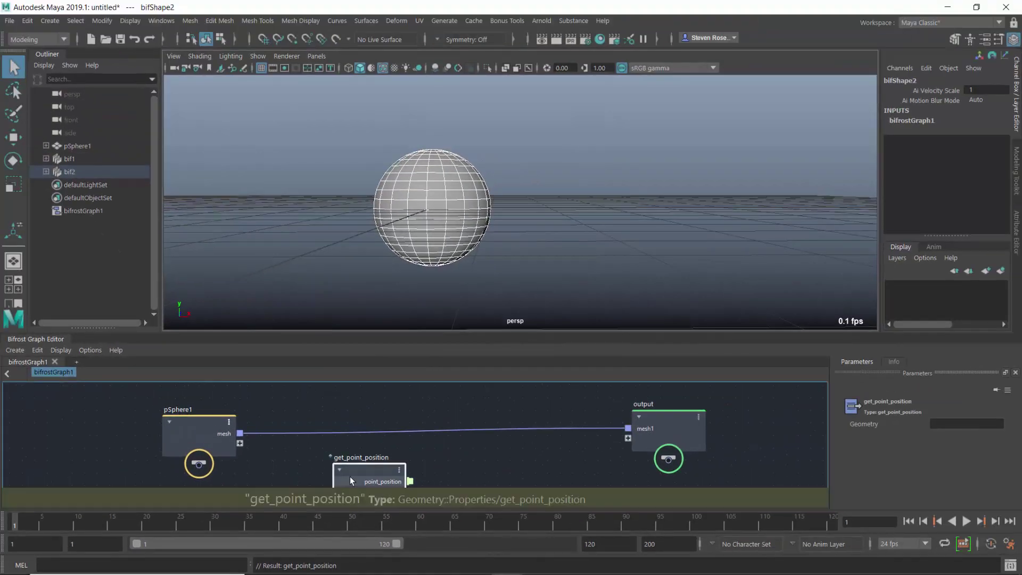
{"action": "left_click_drag", "start_coordinate": [350, 477], "coordinate": [313, 401]}
{"action": "middle_click_drag", "start_coordinate": [238, 465], "coordinate": [167, 448]}
{"action": "left_click_drag", "start_coordinate": [167, 447], "coordinate": [215, 430]}
{"action": "middle_click_drag", "start_coordinate": [333, 462], "coordinate": [297, 465]}
{"action": "left_click_drag", "start_coordinate": [194, 425], "coordinate": [189, 415]}
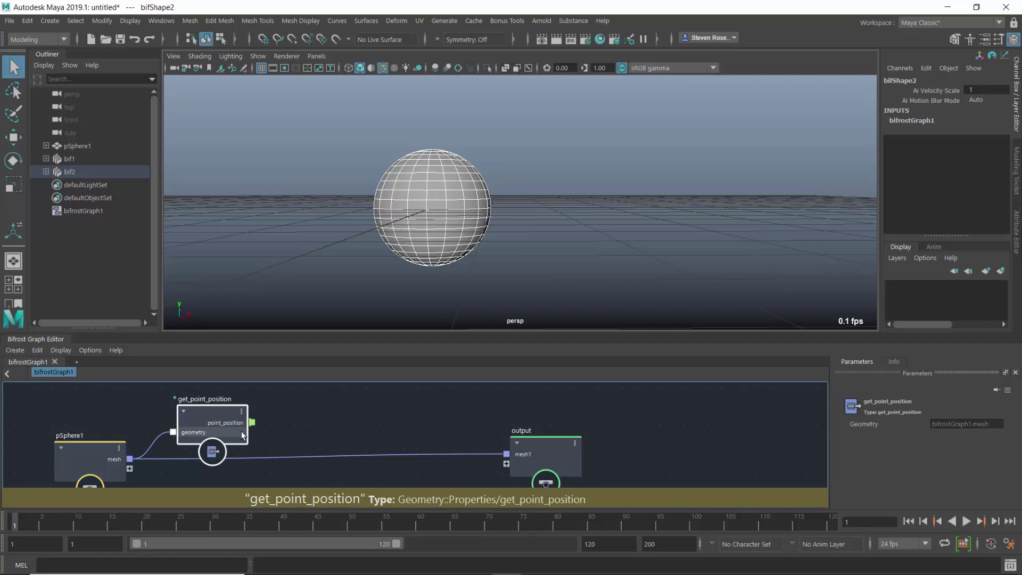
{"action": "left_click_drag", "start_coordinate": [534, 446], "coordinate": [544, 471]}
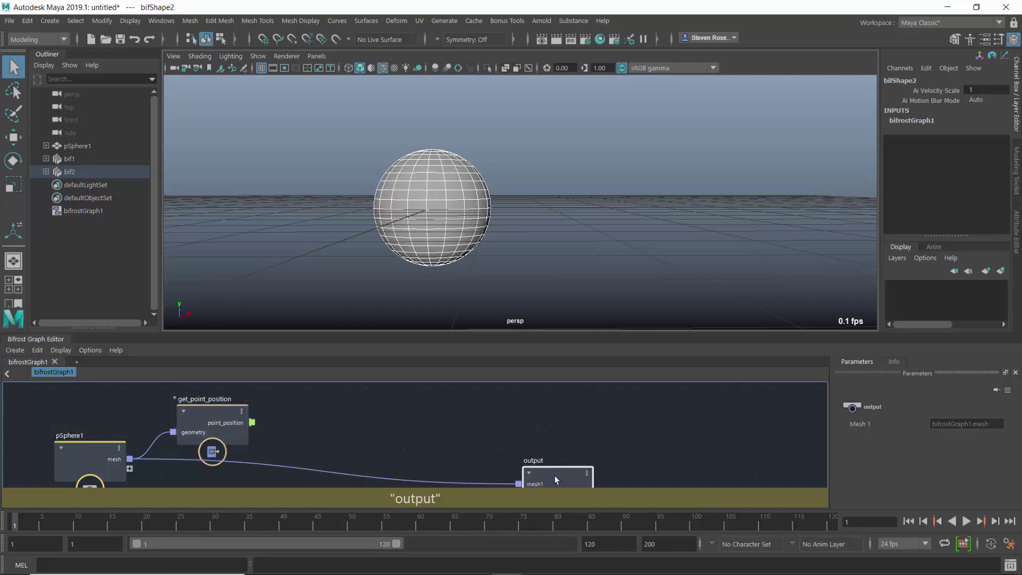
{"action": "left_click", "coordinate": [331, 421]}
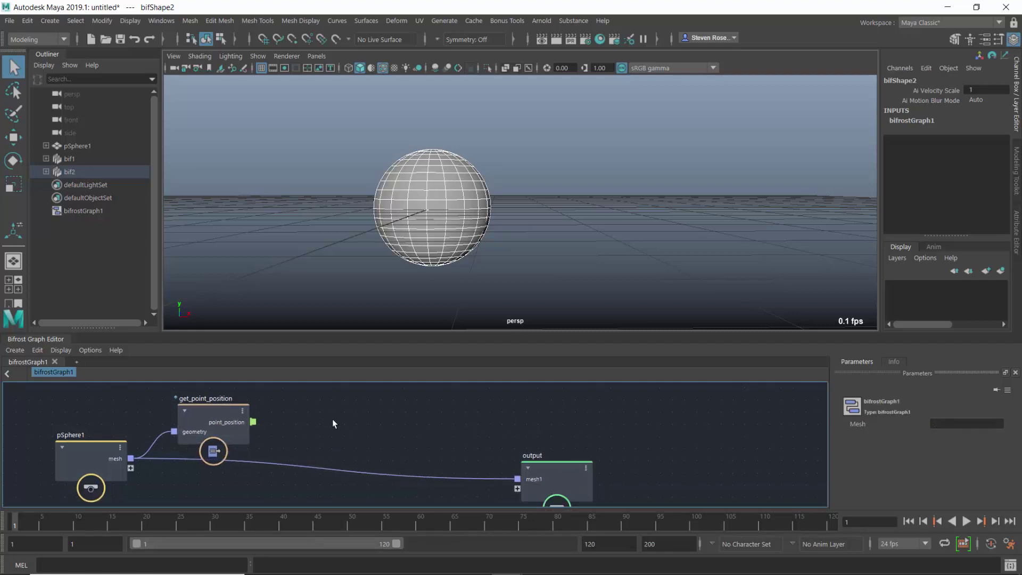
- Add a multiply node via 'mul' and feed point_position into it
{"action": "key", "text": "Tab"}
{"action": "type", "text": "mu"}
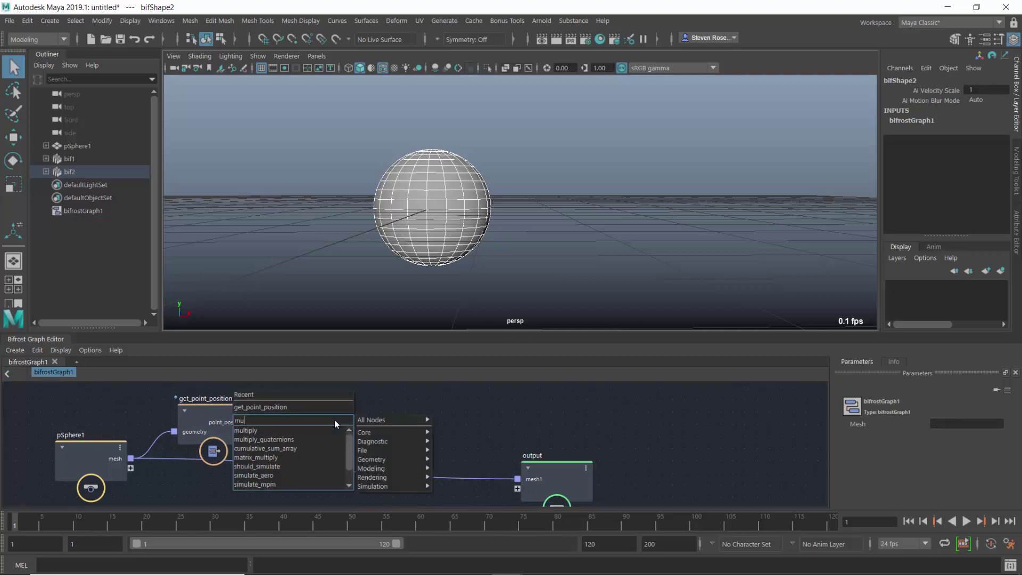
{"action": "type", "text": "l"}
{"action": "left_click", "coordinate": [299, 430]}
{"action": "left_click_drag", "start_coordinate": [305, 433], "coordinate": [320, 391]}
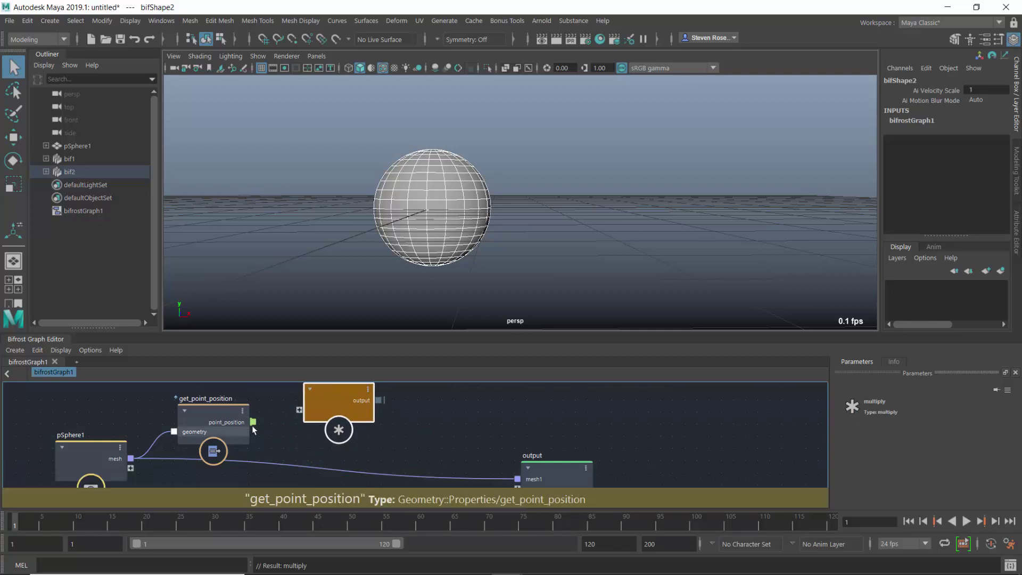
{"action": "left_click_drag", "start_coordinate": [254, 422], "coordinate": [300, 409]}
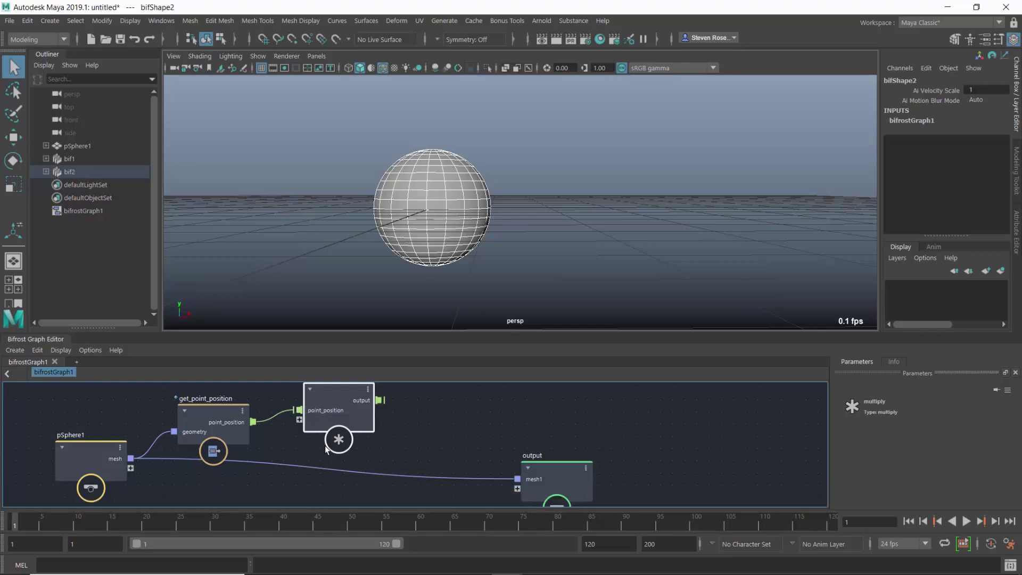
- Move multiply up and right, enlarge the graph editor panel and recentre the nodes
{"action": "left_click_drag", "start_coordinate": [325, 397], "coordinate": [395, 410]}
{"action": "left_click_drag", "start_coordinate": [455, 328], "coordinate": [466, 281]}
{"action": "middle_click_drag", "start_coordinate": [466, 344], "coordinate": [497, 410]}
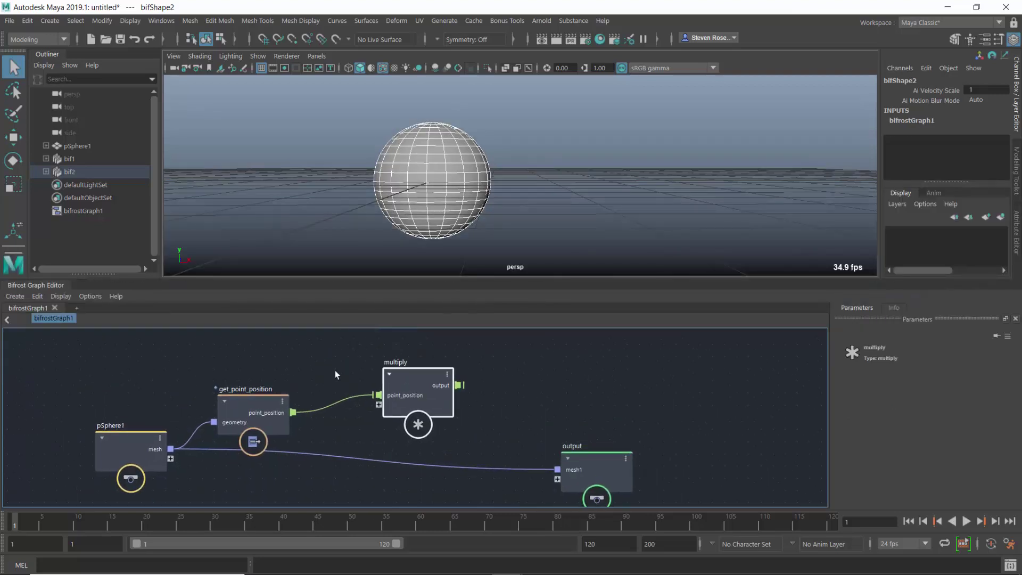
{"action": "left_click", "coordinate": [496, 370]}
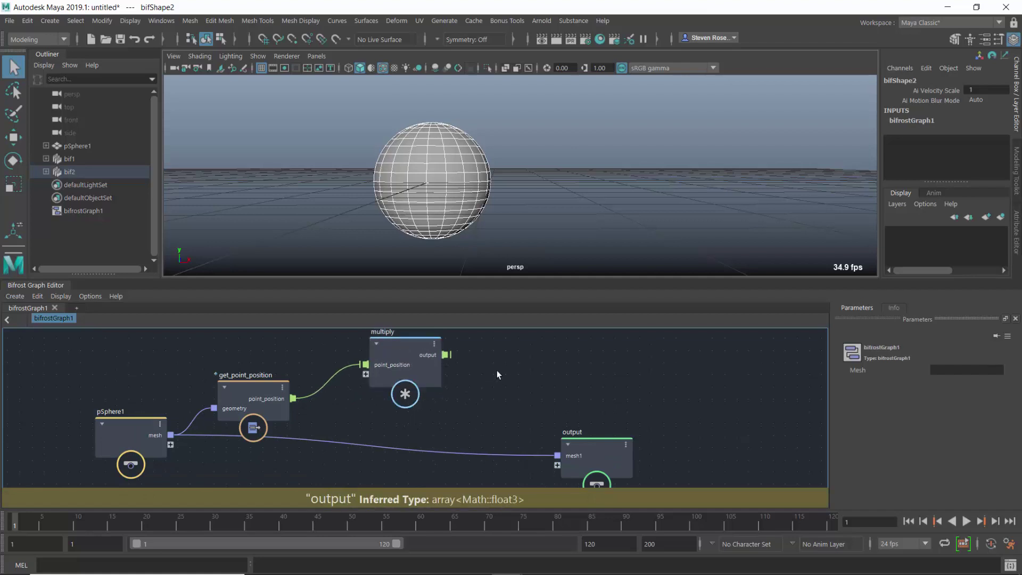
{"action": "key", "text": "Tab"}
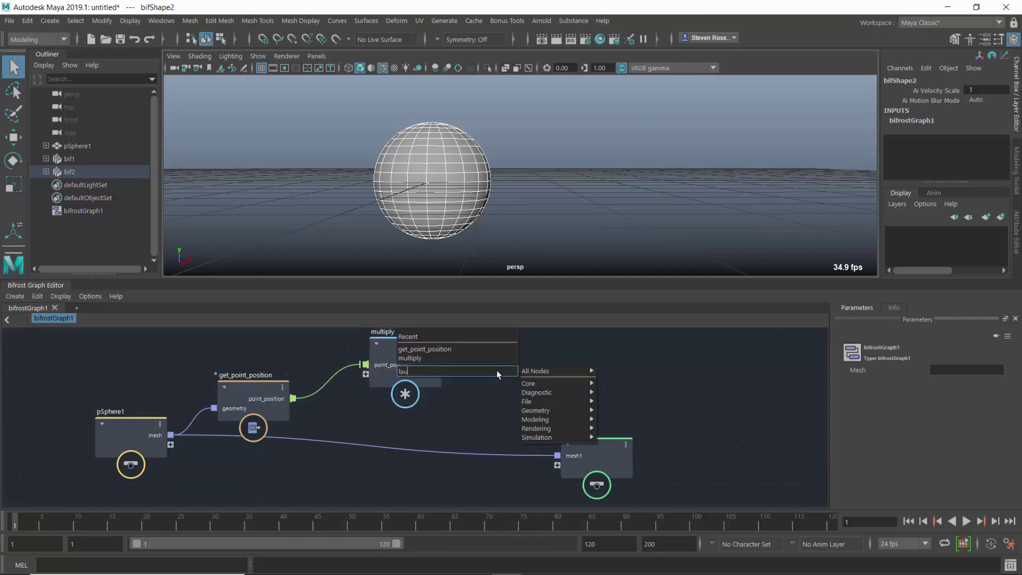
- Create a float value node from the 'valu' search, deleting the accidental validate_mesh node
{"action": "type", "text": "val"}
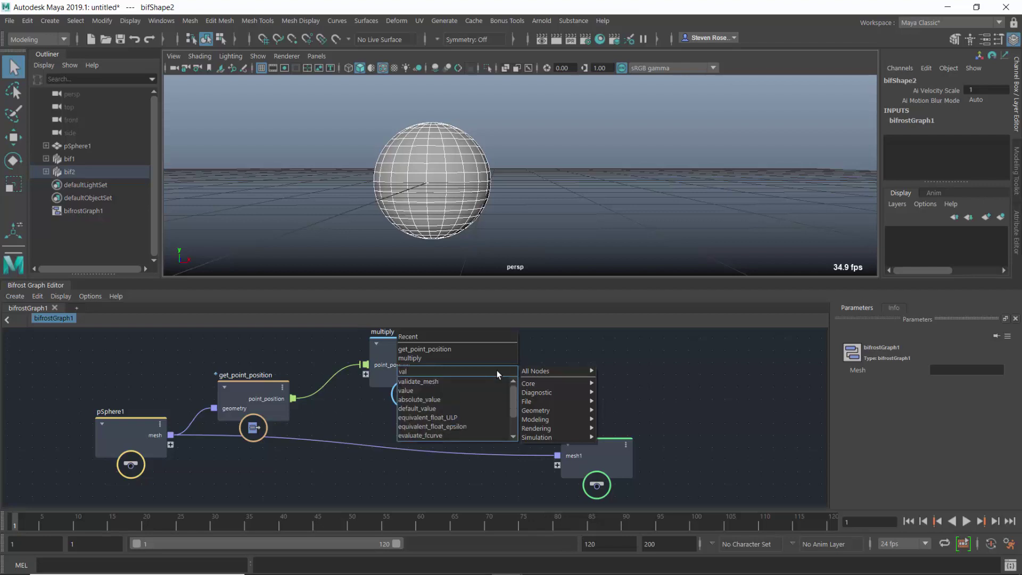
{"action": "key", "text": "Down"}
{"action": "key", "text": "Return"}
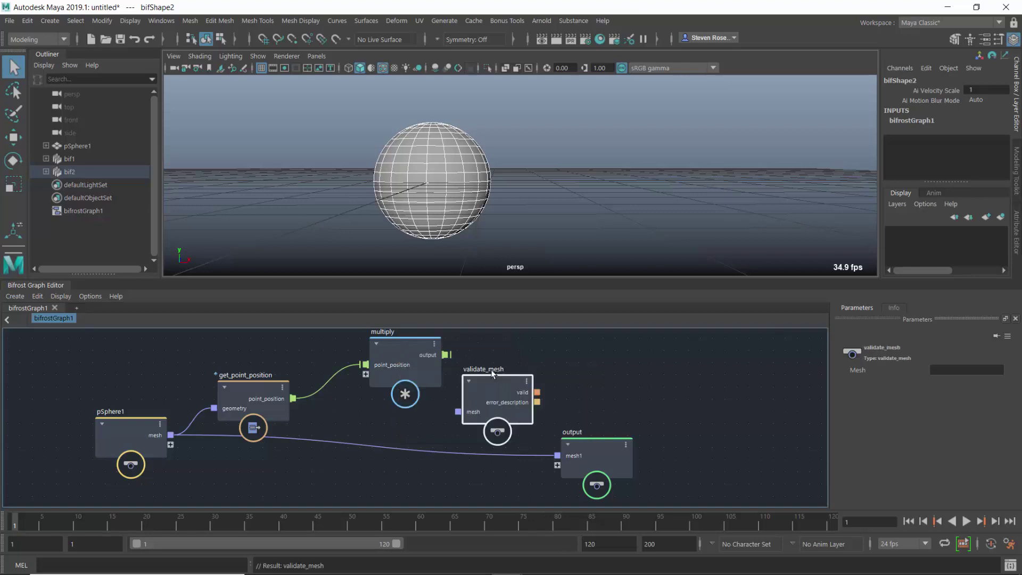
{"action": "key", "text": "Delete"}
{"action": "key", "text": "Tab"}
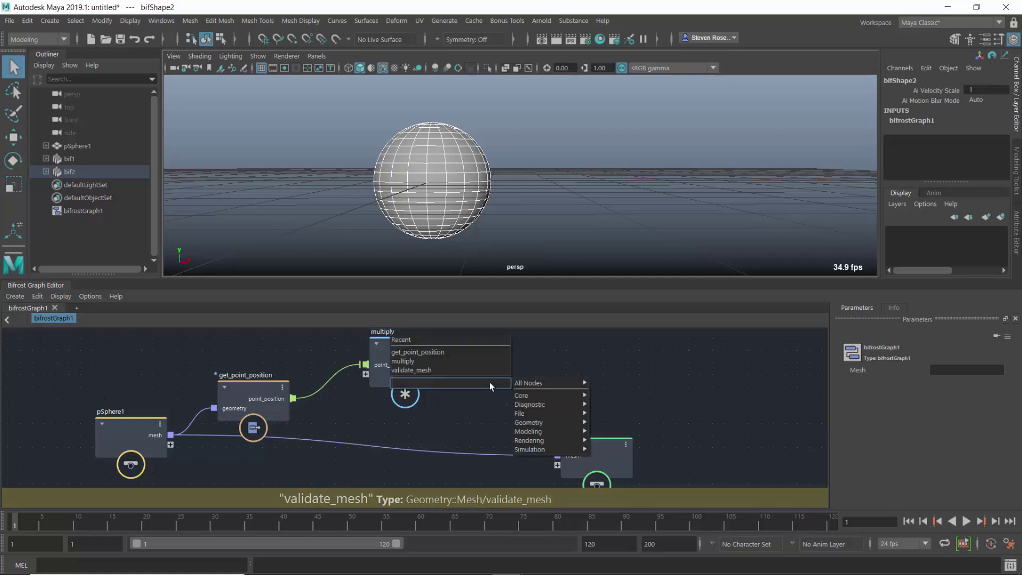
{"action": "type", "text": "valu"}
{"action": "key", "text": "Return"}
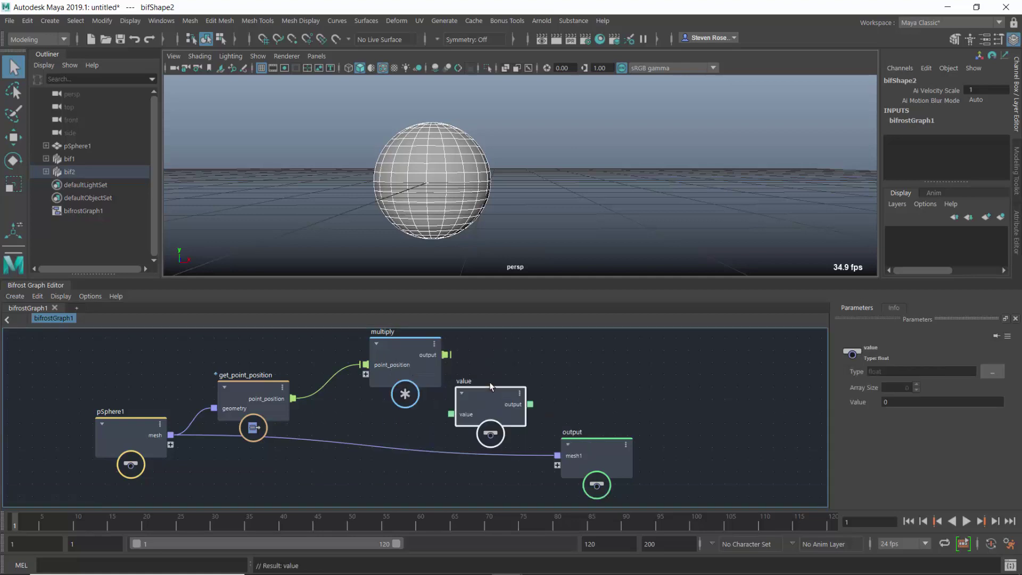
- Wire the value node's output into the multiply node's second input and tidy the node layout
{"action": "left_click_drag", "start_coordinate": [496, 392], "coordinate": [343, 423]}
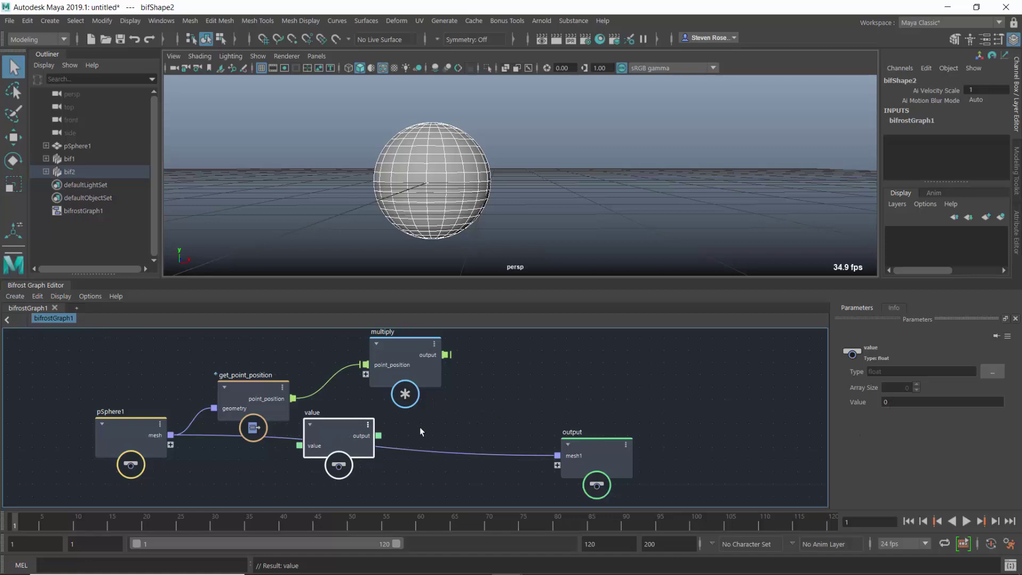
{"action": "left_click_drag", "start_coordinate": [378, 435], "coordinate": [366, 374]}
{"action": "left_click_drag", "start_coordinate": [359, 430], "coordinate": [314, 462]}
{"action": "left_click_drag", "start_coordinate": [601, 451], "coordinate": [688, 433]}
{"action": "left_click_drag", "start_coordinate": [407, 349], "coordinate": [385, 357]}
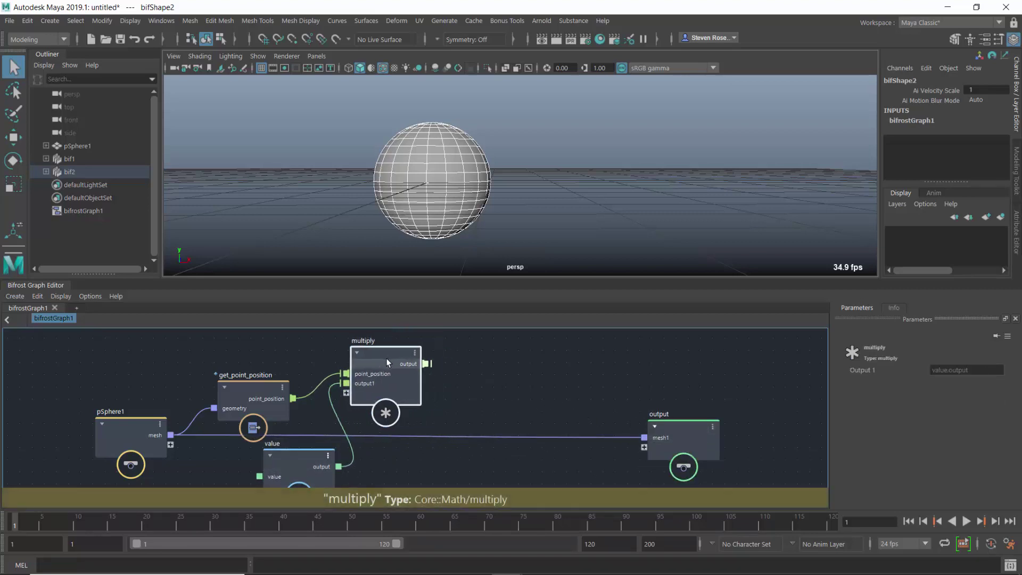
{"action": "left_click", "coordinate": [511, 373]}
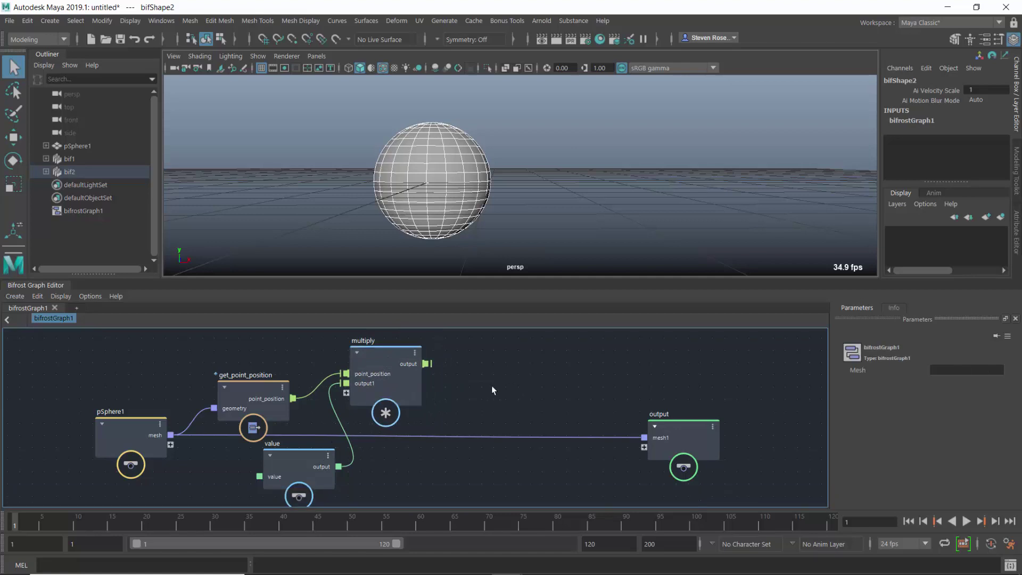
- Create a set_point_position node and wire multiply's output to positions and pSphere1's mesh to geometry
{"action": "key", "text": "Tab"}
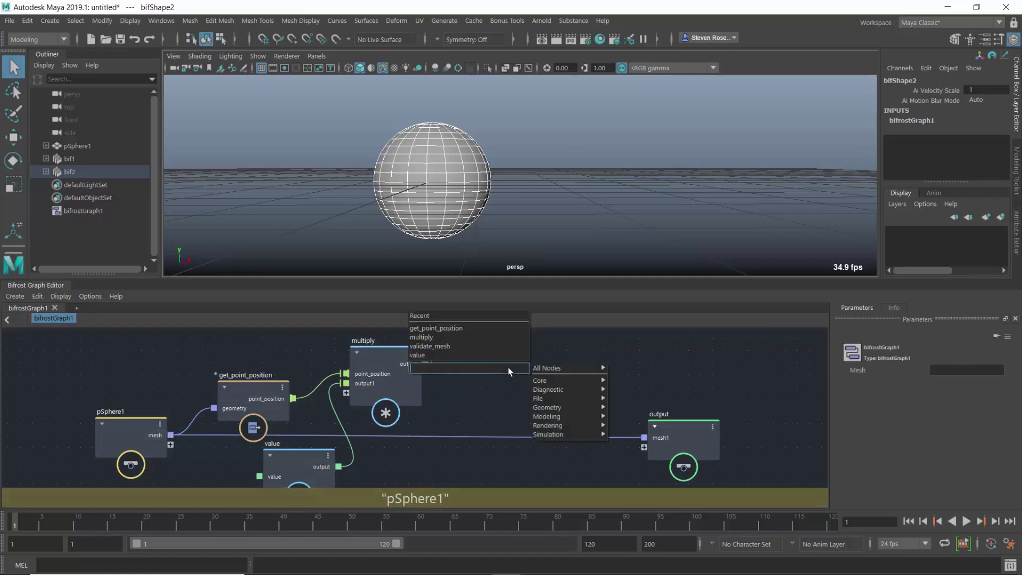
{"action": "type", "text": "spp"}
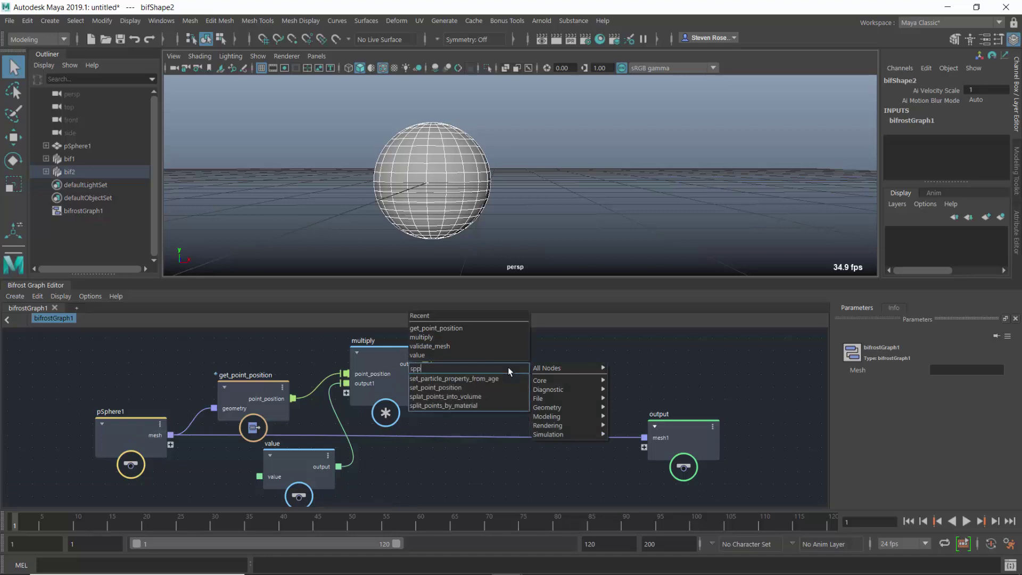
{"action": "left_click", "coordinate": [474, 391]}
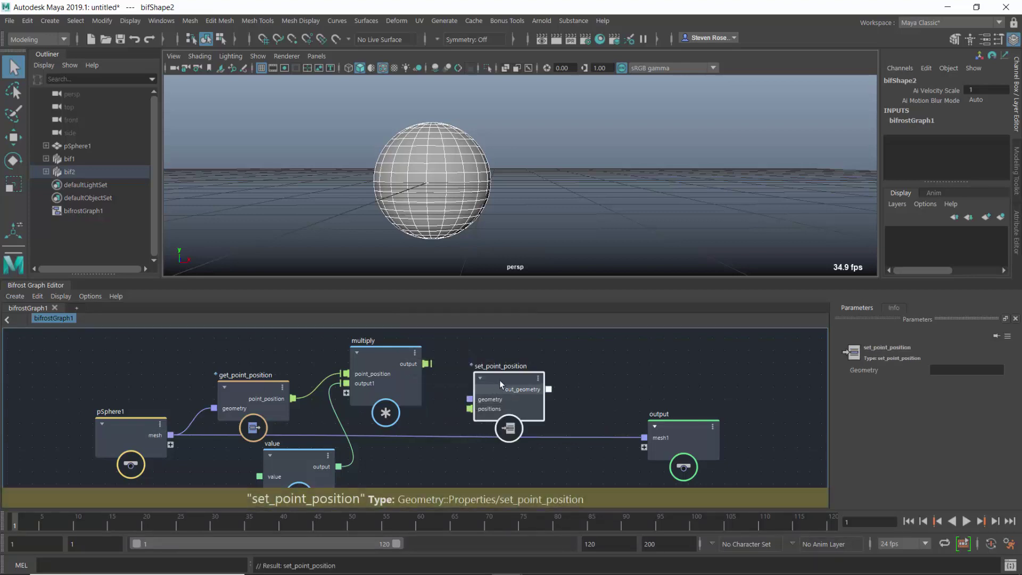
{"action": "left_click_drag", "start_coordinate": [503, 378], "coordinate": [509, 369]}
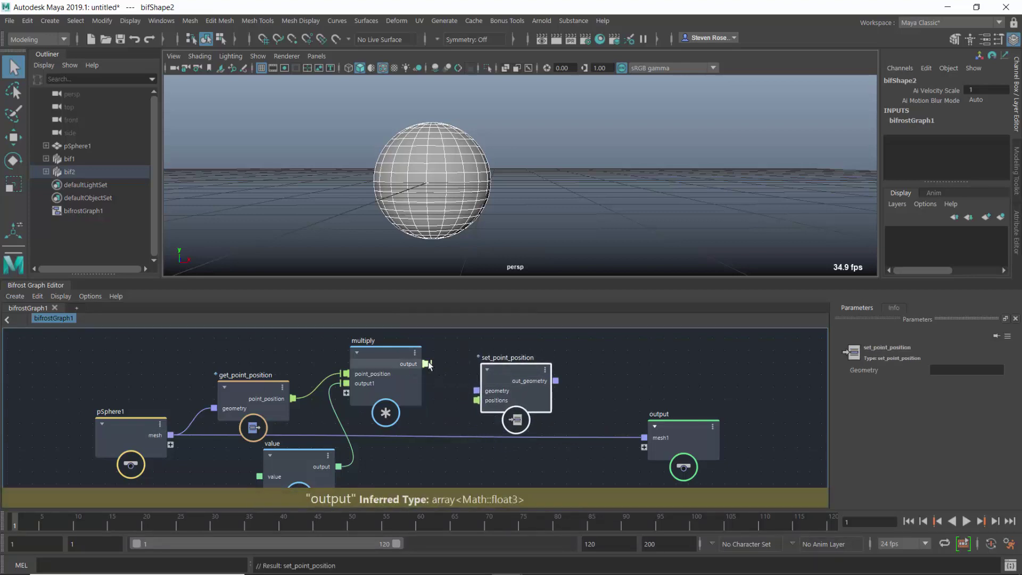
{"action": "left_click_drag", "start_coordinate": [426, 364], "coordinate": [494, 432]}
{"action": "left_click_drag", "start_coordinate": [171, 435], "coordinate": [652, 439]}
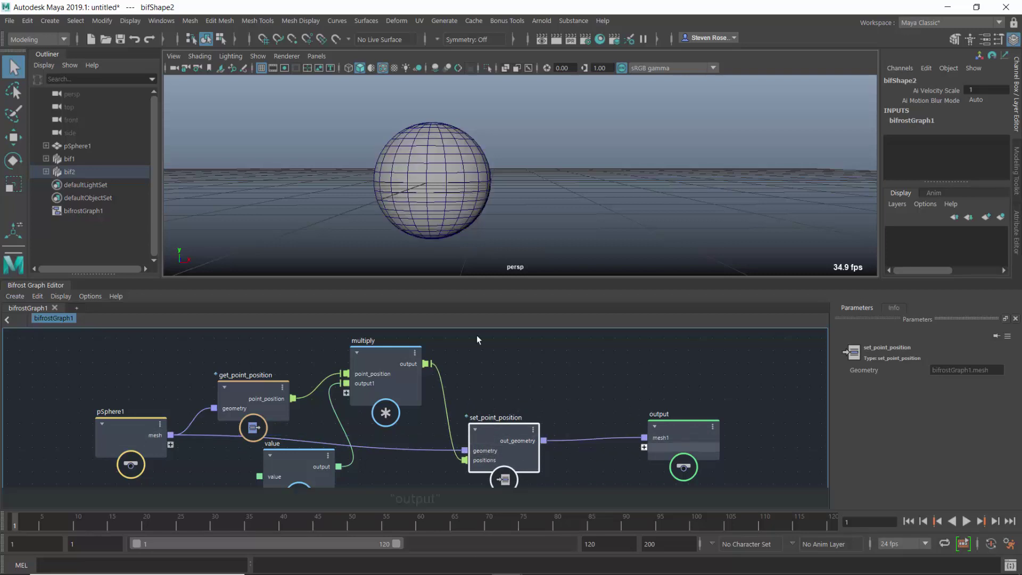
{"action": "left_click", "coordinate": [78, 171]}
{"action": "key", "text": "w"}
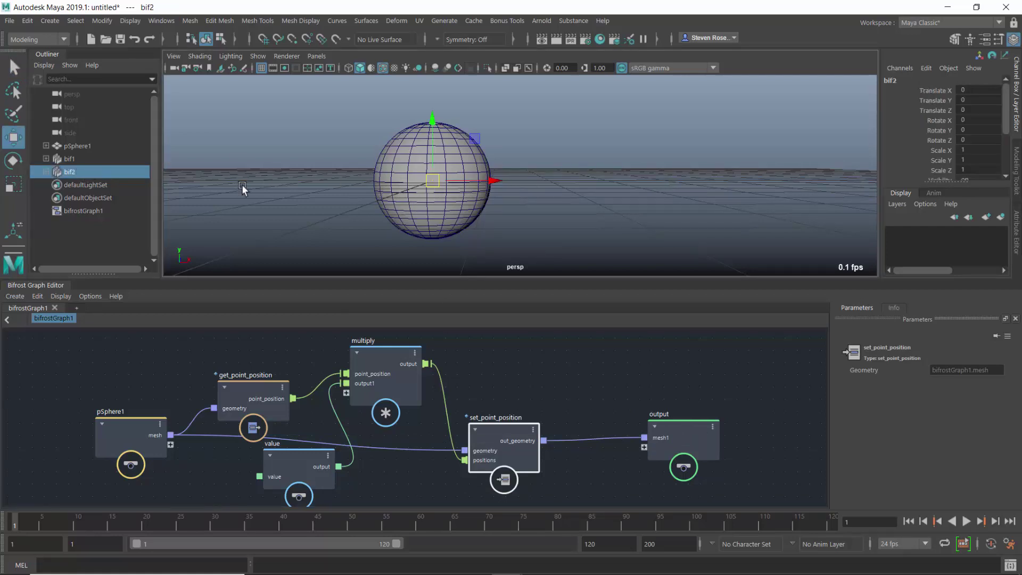
{"action": "left_click_drag", "start_coordinate": [472, 182], "coordinate": [617, 182]}
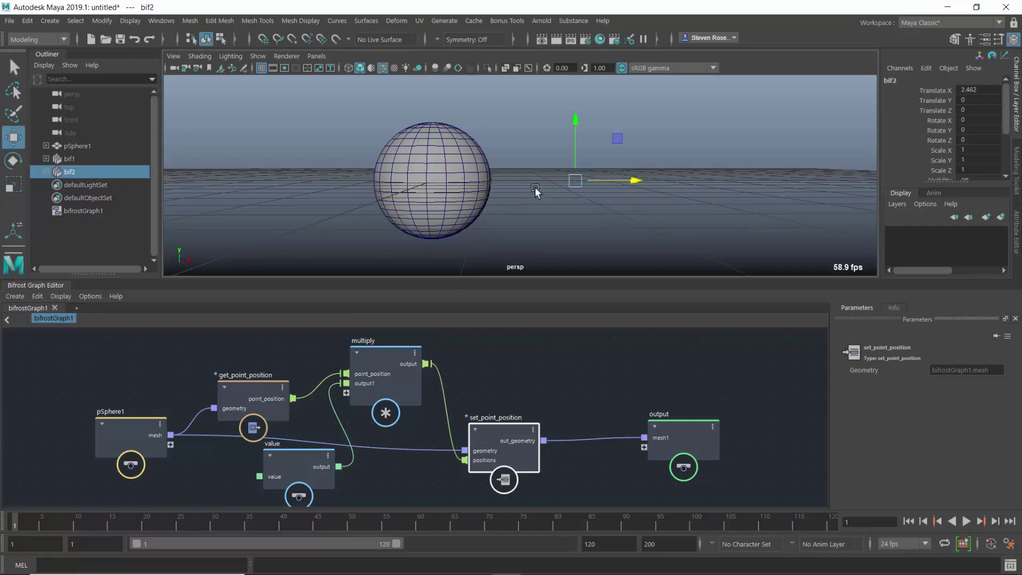
{"action": "left_click_drag", "start_coordinate": [539, 191], "coordinate": [559, 210], "text": "alt"}
{"action": "key", "text": "ctrl+z"}
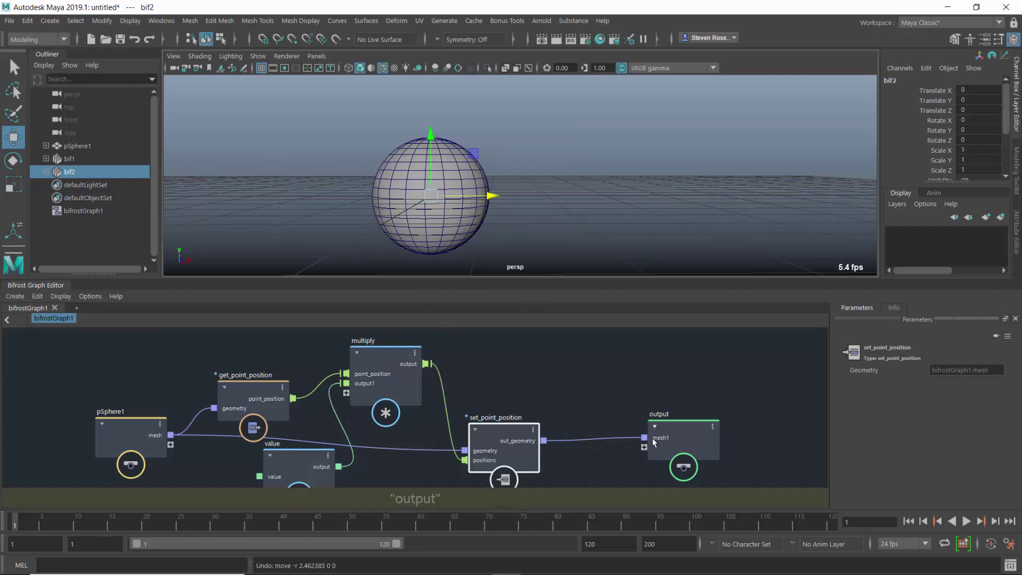
{"action": "middle_click_drag", "start_coordinate": [563, 399], "coordinate": [547, 372]}
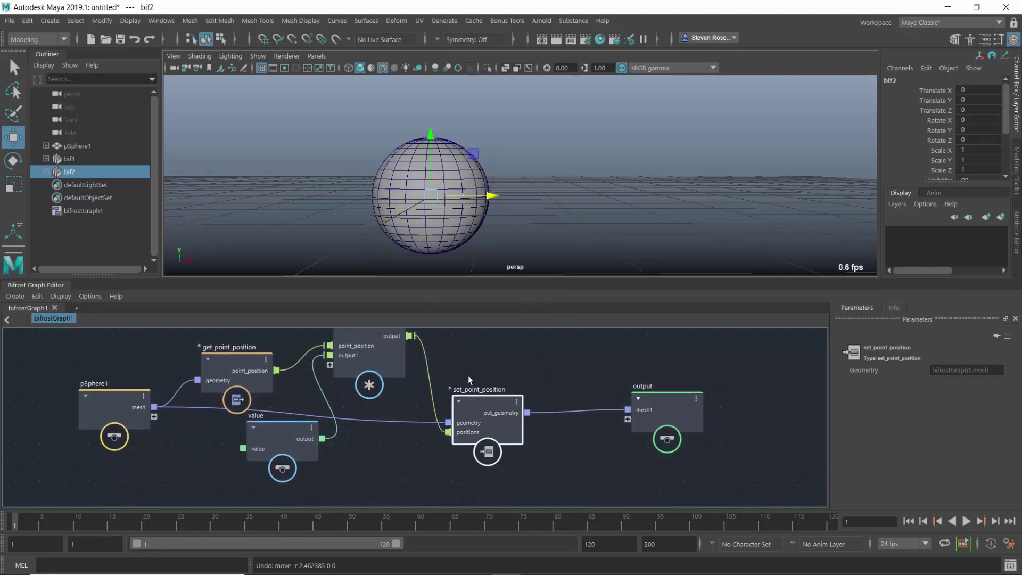
{"action": "left_click_drag", "start_coordinate": [467, 384], "coordinate": [465, 377]}
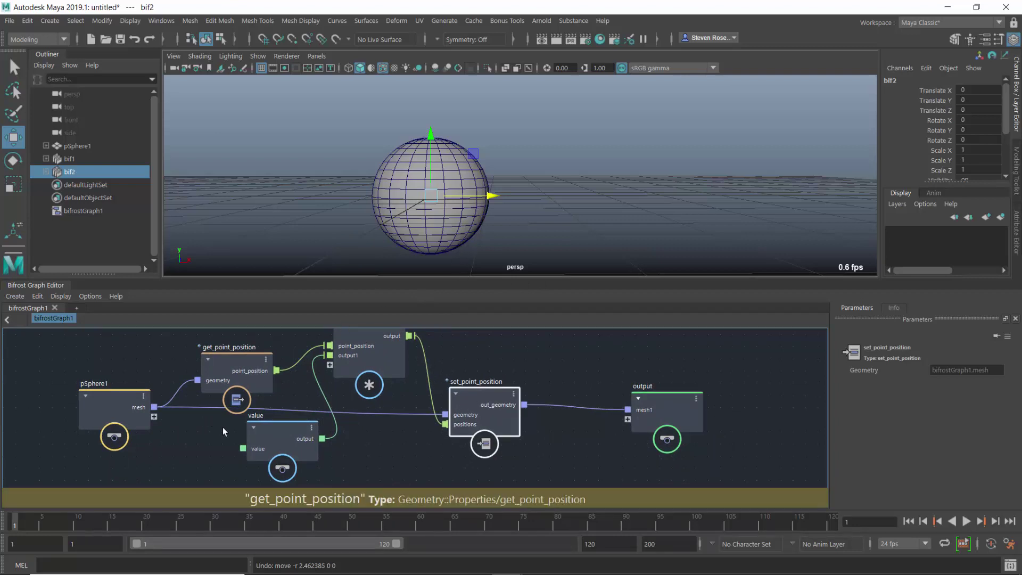
- Set the value node's multiplier to 2, then 1.5, and move the bif2 sphere to X 4.29
{"action": "left_click", "coordinate": [270, 434]}
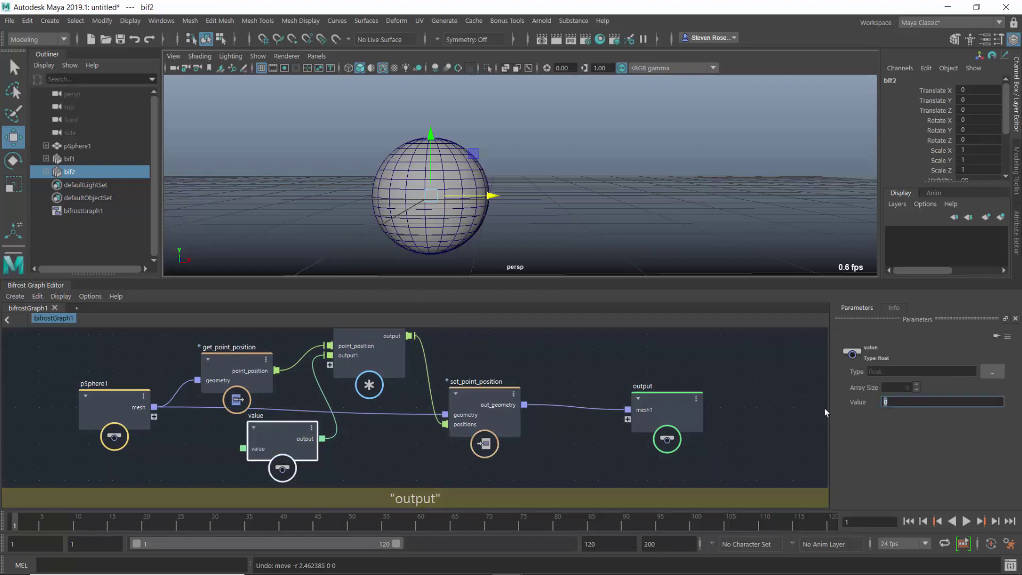
{"action": "type", "text": "2"}
{"action": "key", "text": "Return"}
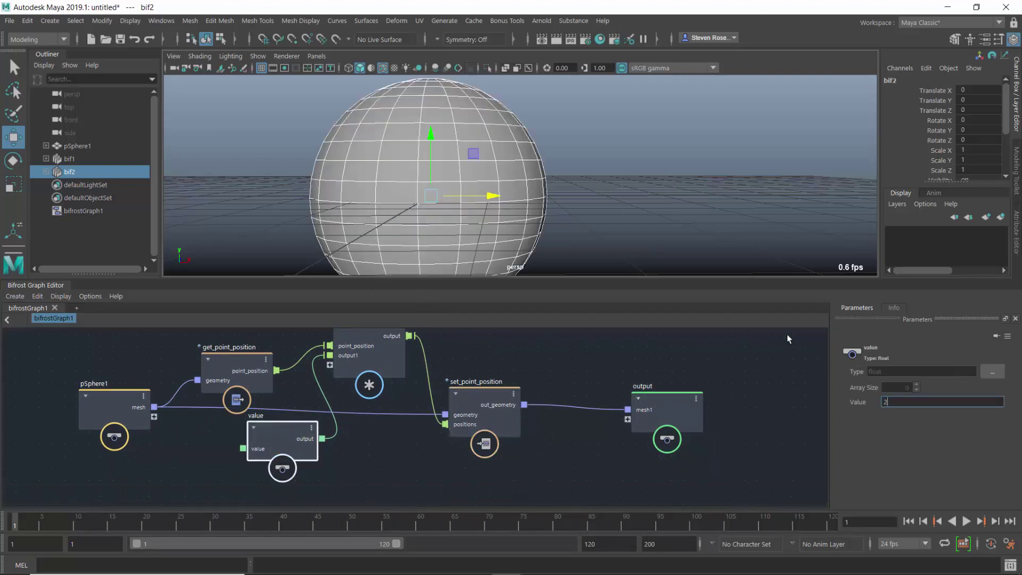
{"action": "scroll", "coordinate": [568, 181], "scroll_direction": "down", "scroll_amount": 3}
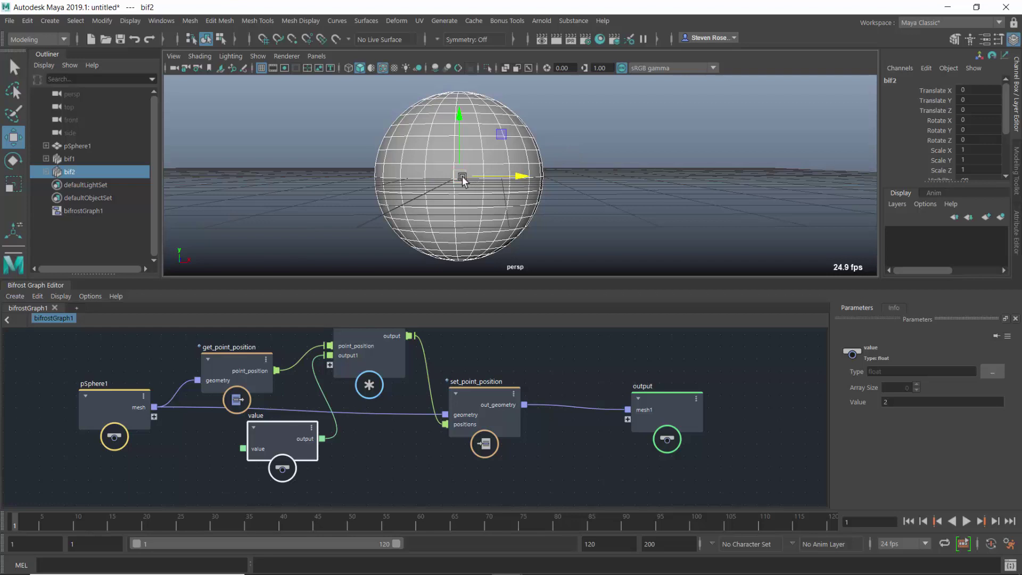
{"action": "left_click_drag", "start_coordinate": [479, 178], "coordinate": [466, 204]}
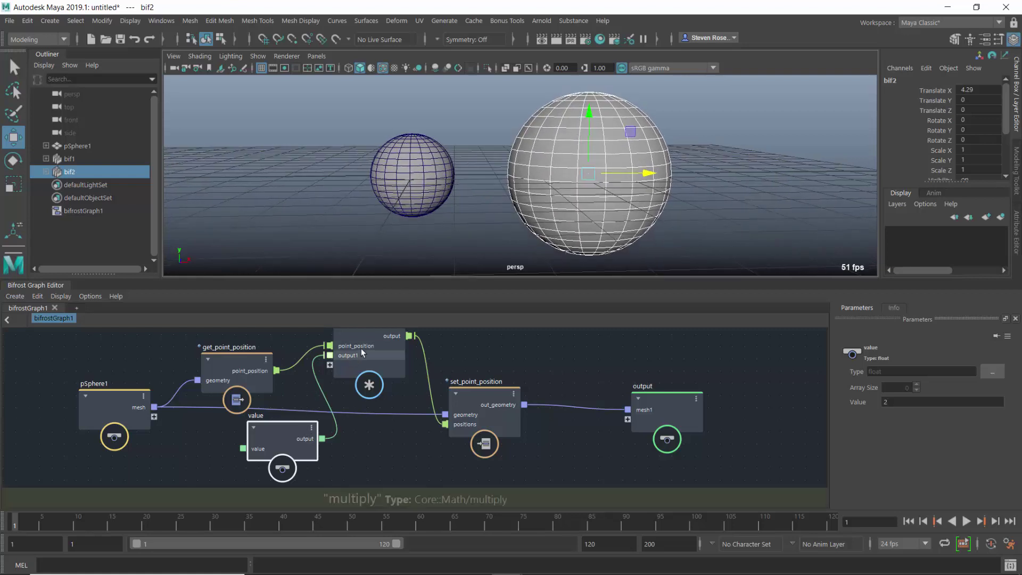
{"action": "left_click", "coordinate": [886, 402]}
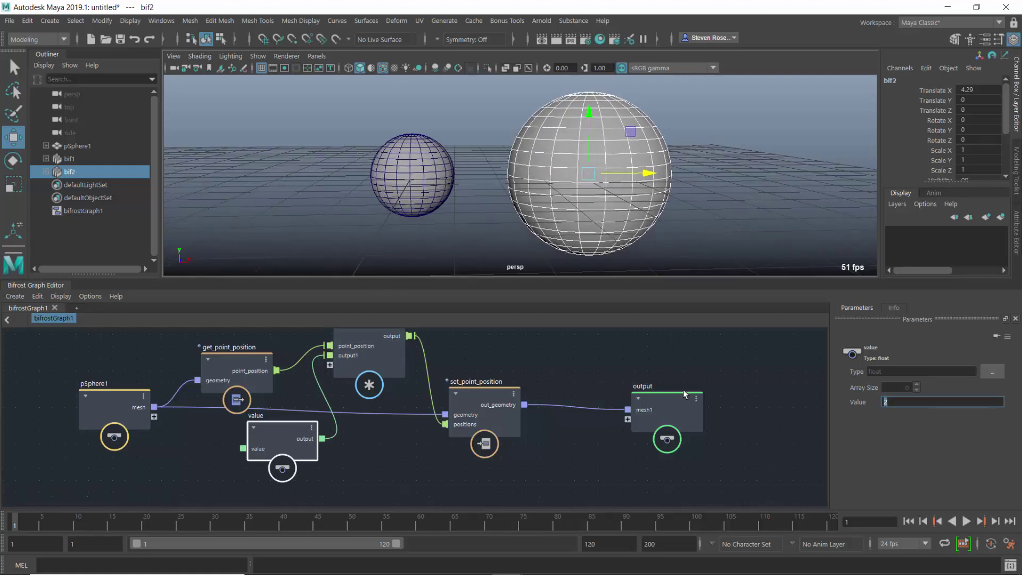
{"action": "type", "text": "1.5"}
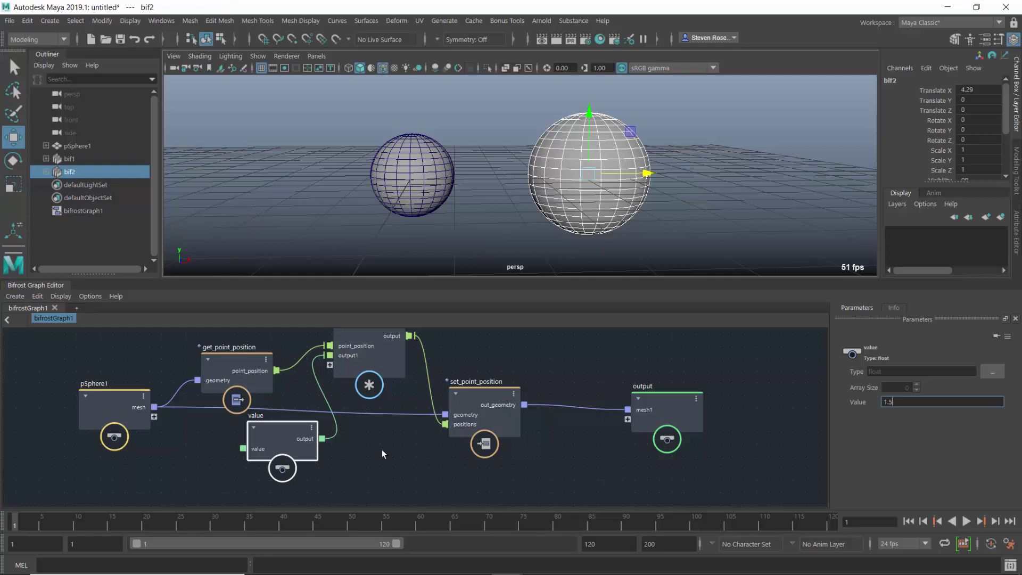
- Spread the value, set_point_position and output nodes apart to make room for a new node
{"action": "left_click_drag", "start_coordinate": [264, 428], "coordinate": [249, 441]}
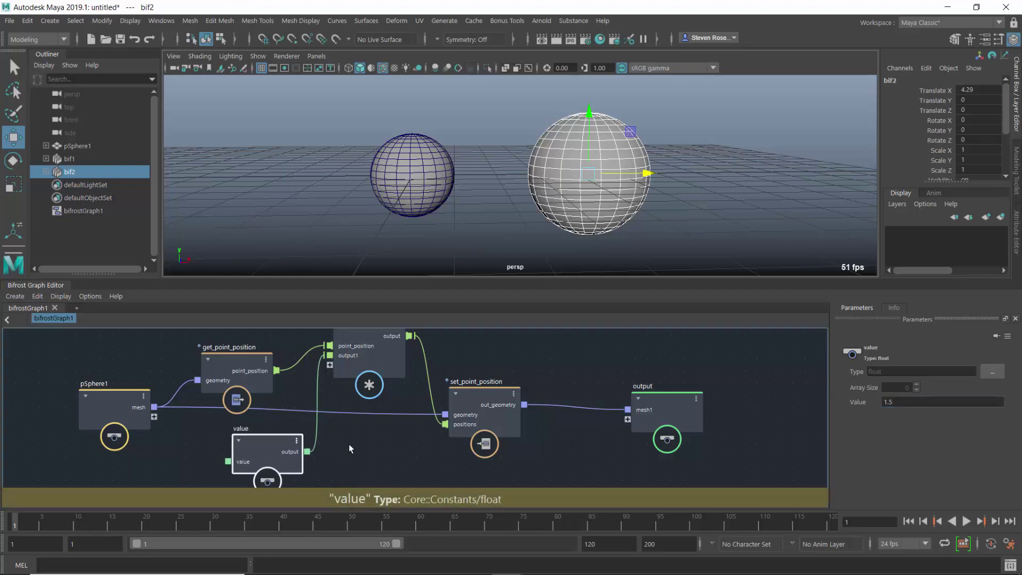
{"action": "left_click_drag", "start_coordinate": [506, 406], "coordinate": [772, 416]}
{"action": "left_click_drag", "start_coordinate": [586, 399], "coordinate": [643, 390]}
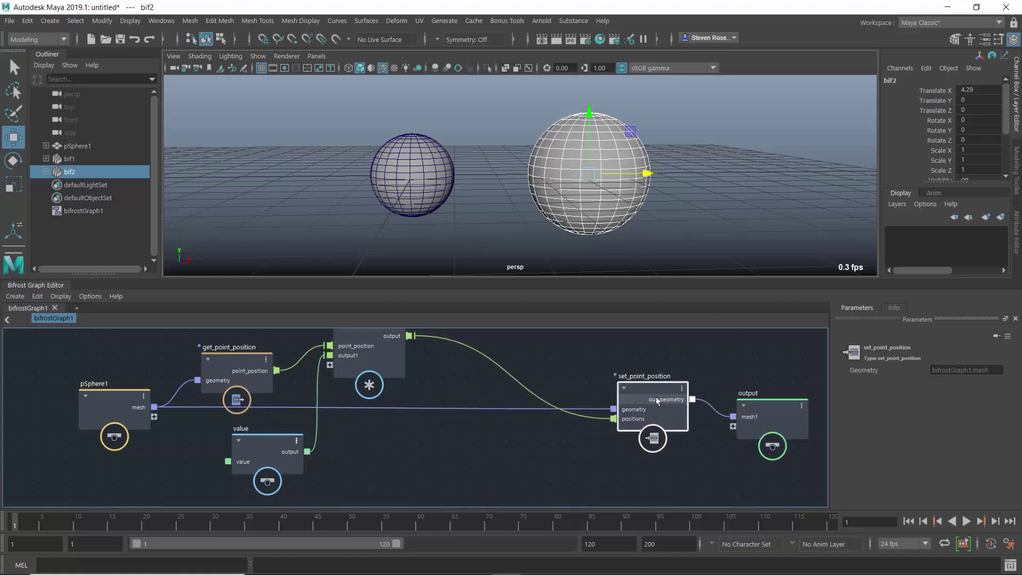
{"action": "left_click", "coordinate": [569, 367]}
- Create an add node and wire multiply's output into it, placing it before set_point_position
{"action": "key", "text": "Tab"}
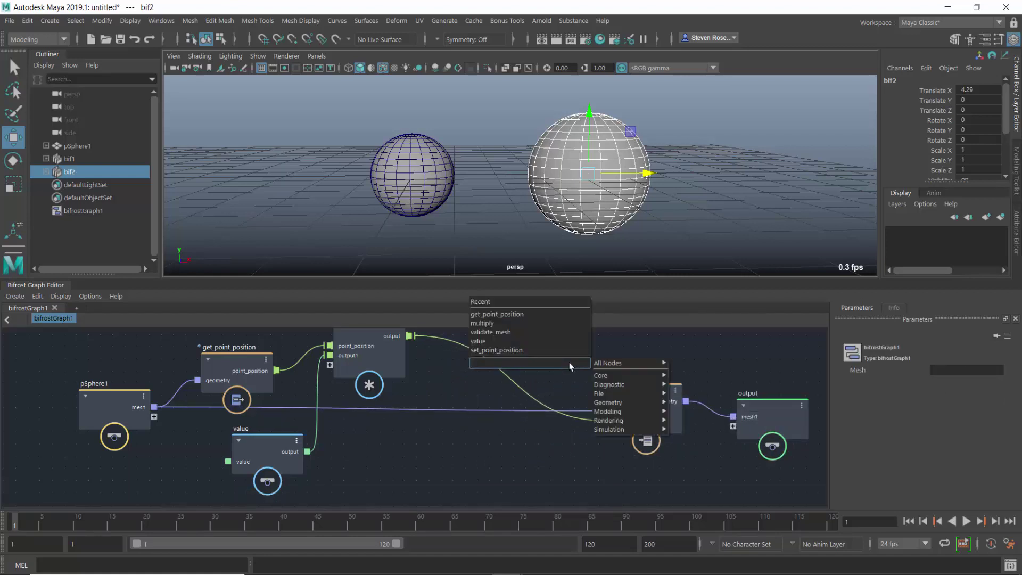
{"action": "type", "text": "add"}
{"action": "key", "text": "Return"}
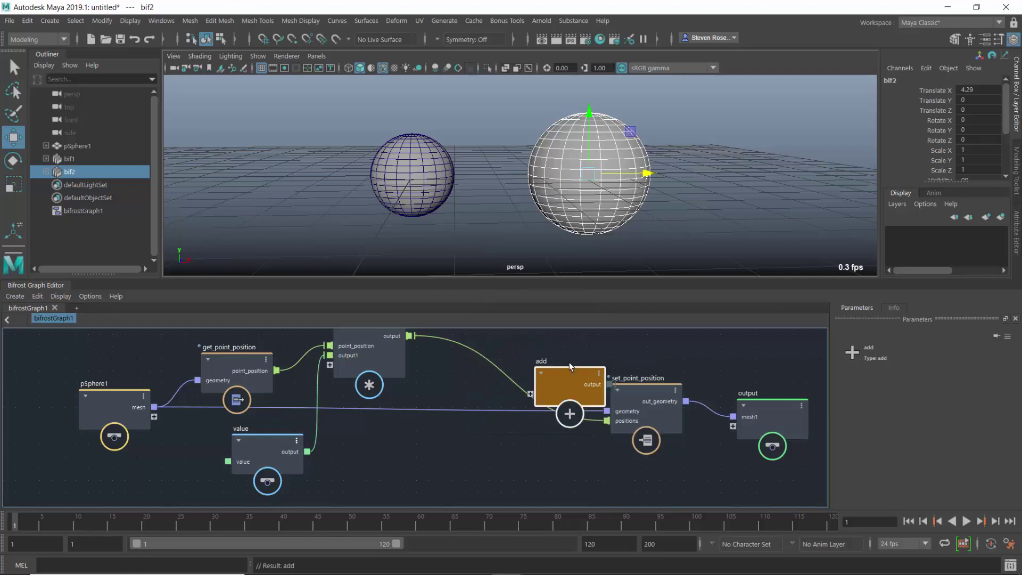
{"action": "left_click_drag", "start_coordinate": [569, 366], "coordinate": [496, 345]}
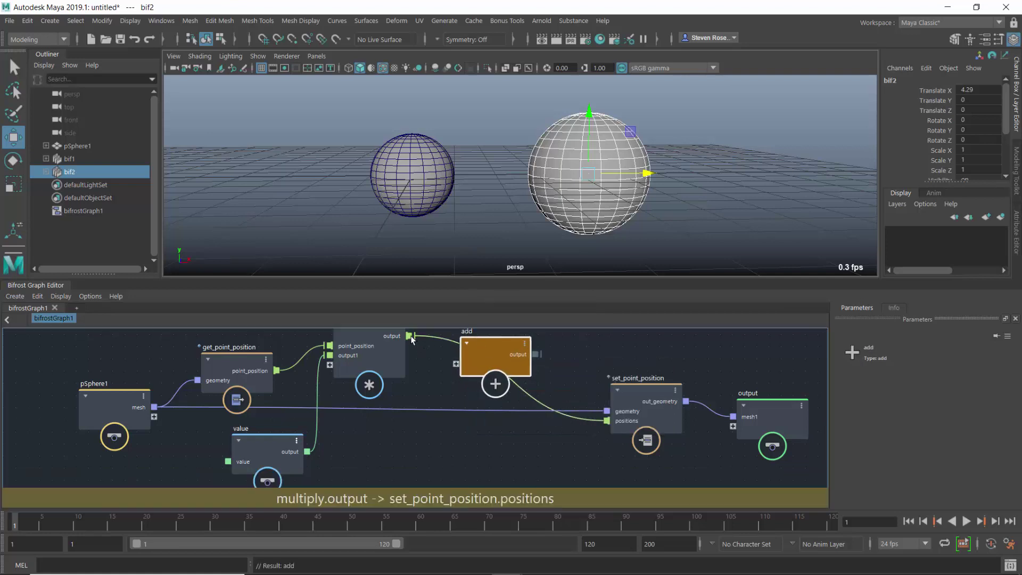
{"action": "left_click_drag", "start_coordinate": [408, 336], "coordinate": [456, 364]}
{"action": "left_click_drag", "start_coordinate": [530, 360], "coordinate": [607, 420]}
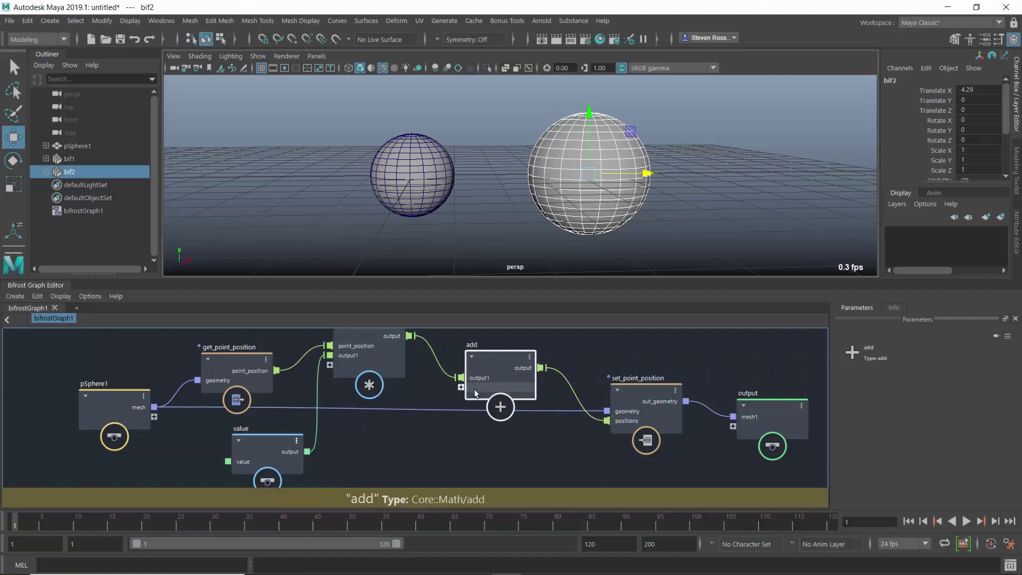
- Create value1 from the add node's second input port and place it beside the value node
{"action": "left_click_drag", "start_coordinate": [461, 387], "coordinate": [446, 429]}
{"action": "middle_click_drag", "start_coordinate": [499, 482], "coordinate": [456, 410], "text": "alt"}
{"action": "left_click_drag", "start_coordinate": [421, 426], "coordinate": [415, 354]}
{"action": "middle_click_drag", "start_coordinate": [415, 353], "coordinate": [448, 450], "text": "alt"}
{"action": "left_click_drag", "start_coordinate": [379, 435], "coordinate": [379, 430]}
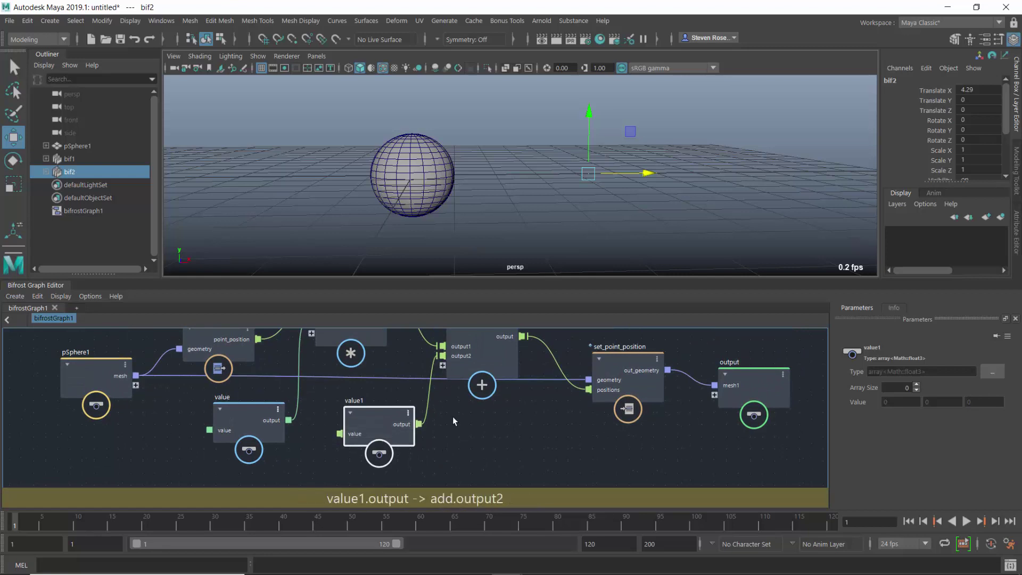
{"action": "left_click_drag", "start_coordinate": [380, 432], "coordinate": [377, 416]}
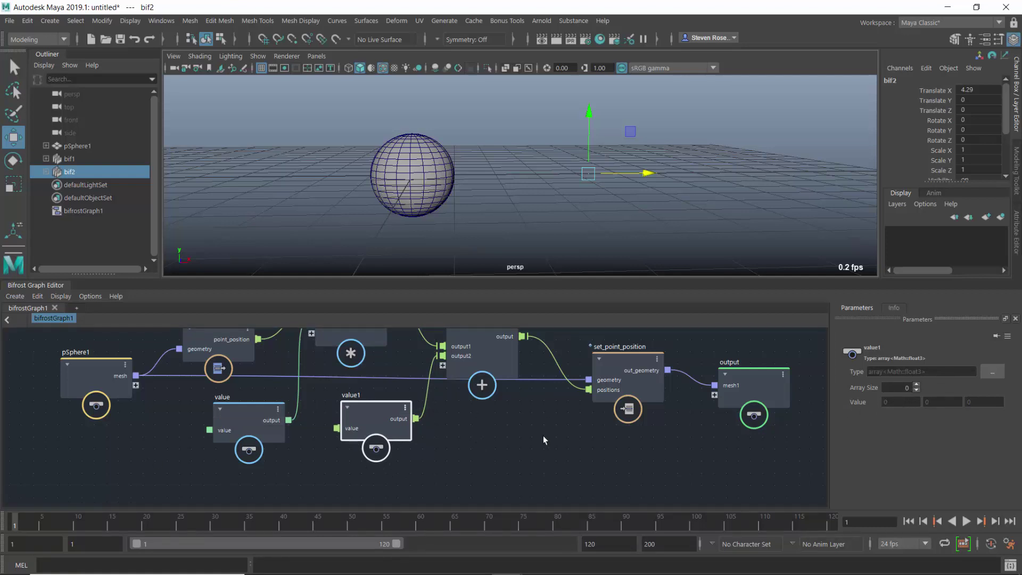
{"action": "middle_click_drag", "start_coordinate": [540, 450], "coordinate": [526, 497]}
- Change value1's type to a simple Floating Point value in its type settings dialog
{"action": "left_click", "coordinate": [992, 372]}
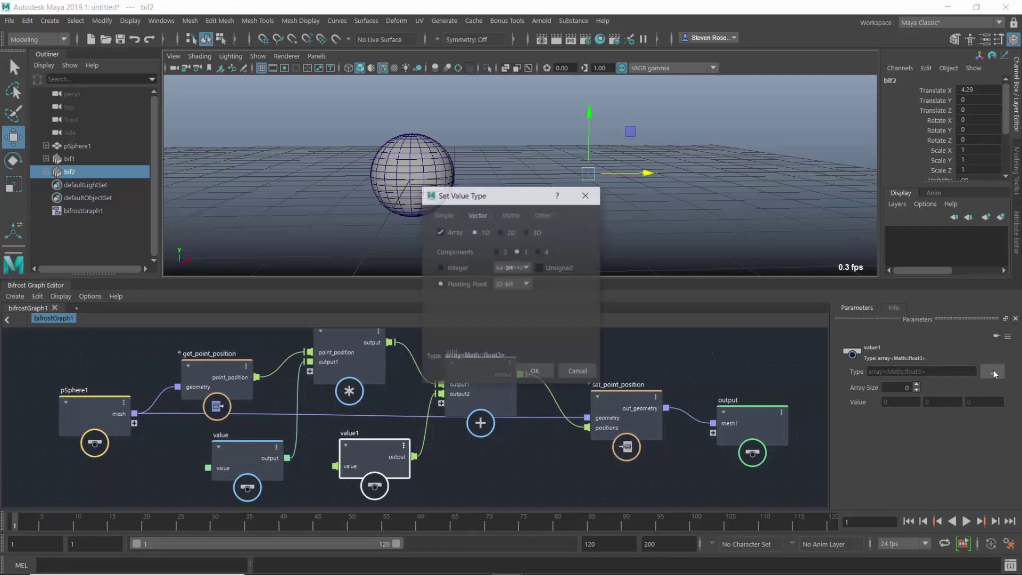
{"action": "left_click", "coordinate": [586, 195]}
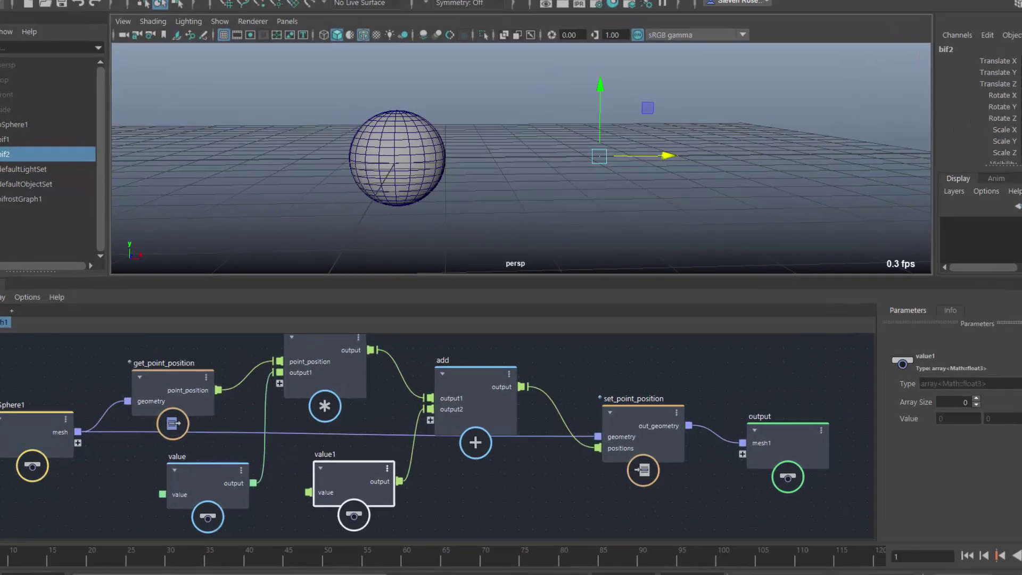
{"action": "left_click", "coordinate": [994, 373]}
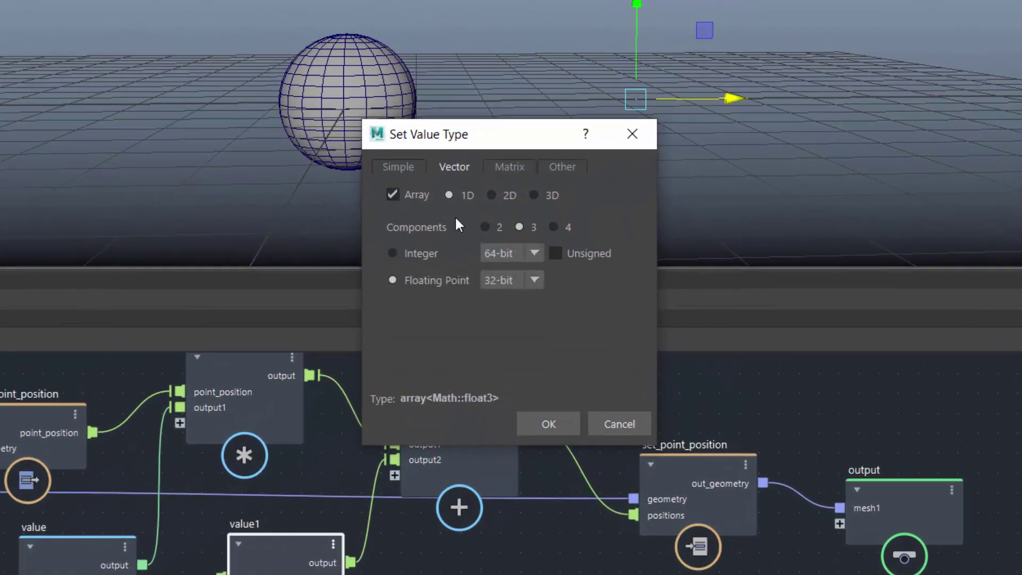
{"action": "left_click", "coordinate": [409, 171]}
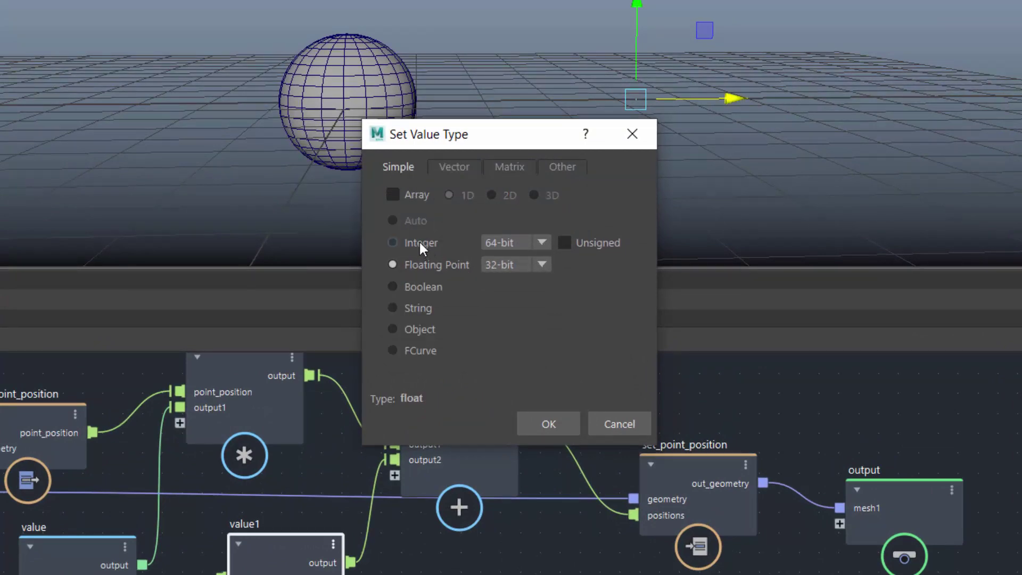
{"action": "left_click", "coordinate": [548, 426]}
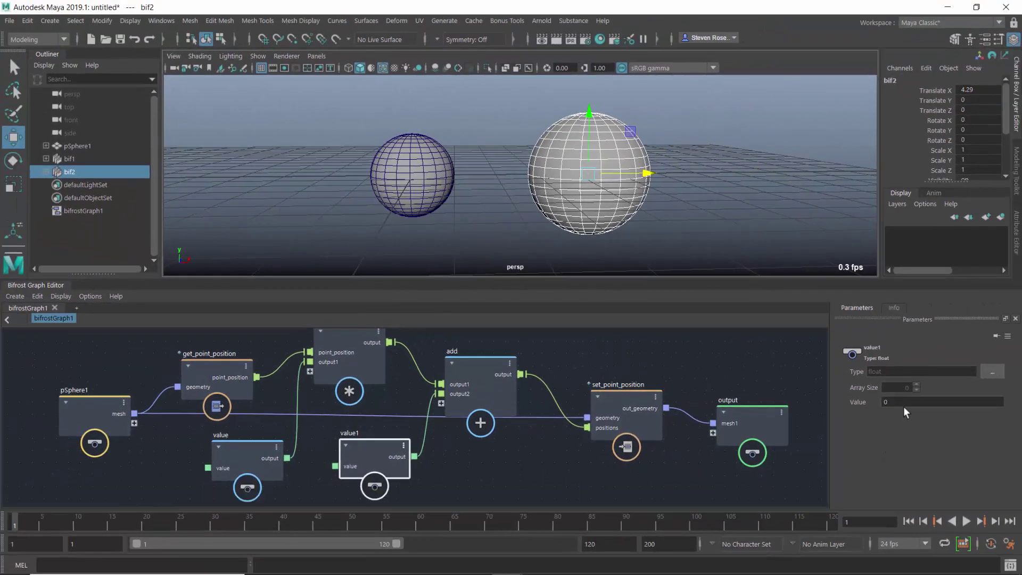
- Set value1 to 3 after trying 5, lifting the scaled bif2 sphere above the grid
{"action": "left_click", "coordinate": [888, 402]}
{"action": "type", "text": "5"}
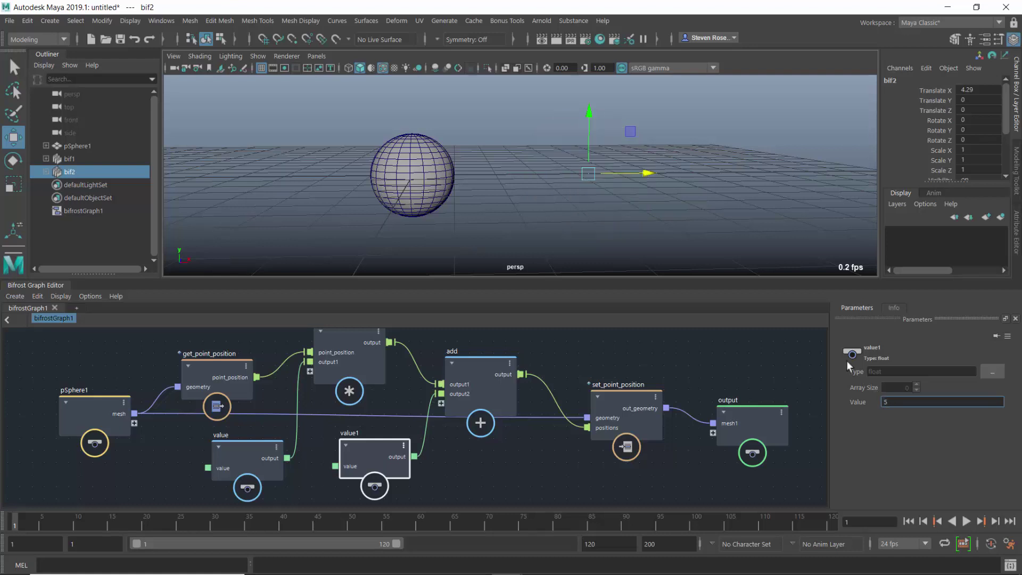
{"action": "left_click_drag", "start_coordinate": [696, 194], "coordinate": [548, 183], "text": "alt"}
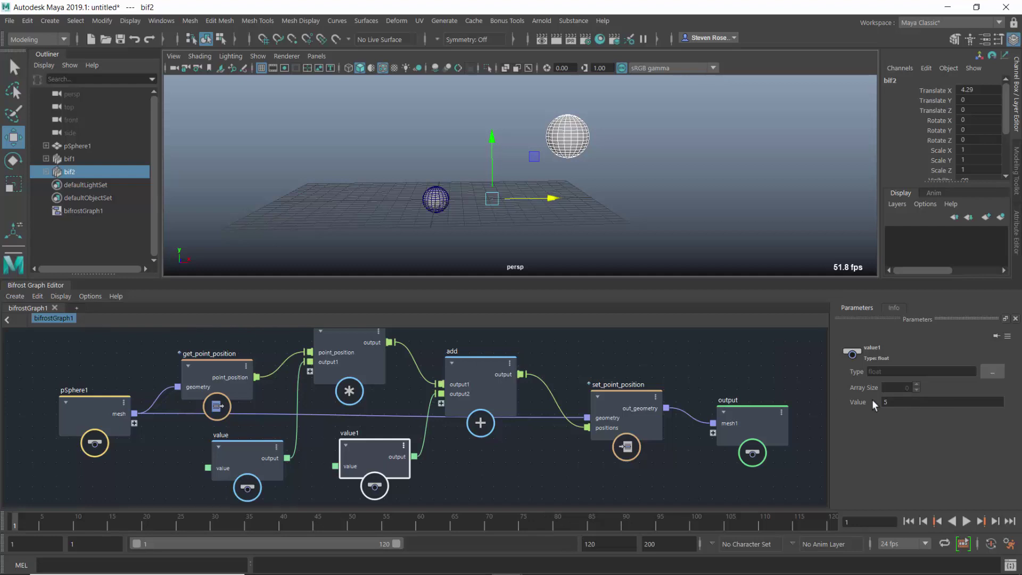
{"action": "left_click", "coordinate": [885, 402]}
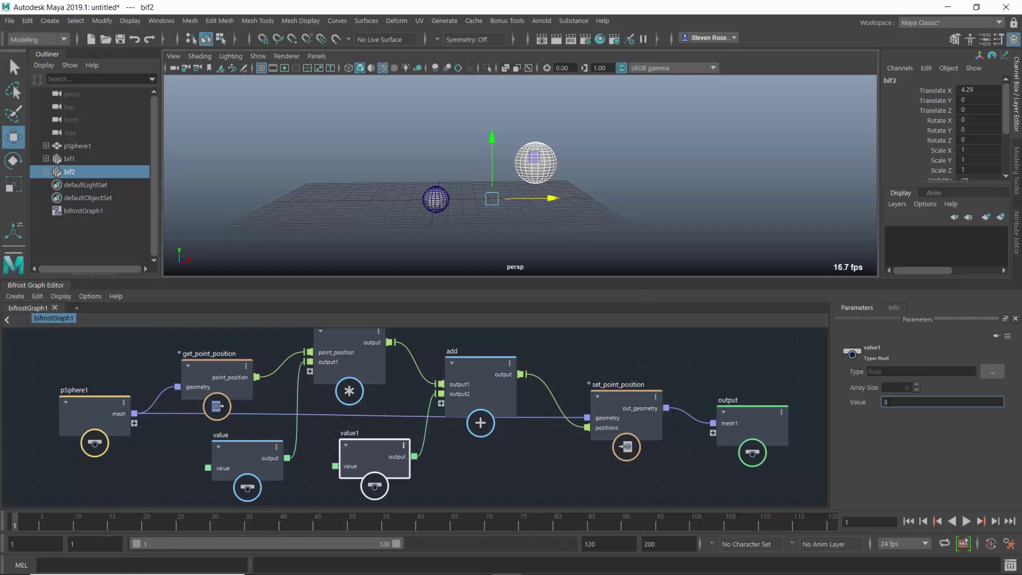
- Change value1's type to a three-component float3 vector
{"action": "left_click", "coordinate": [993, 371]}
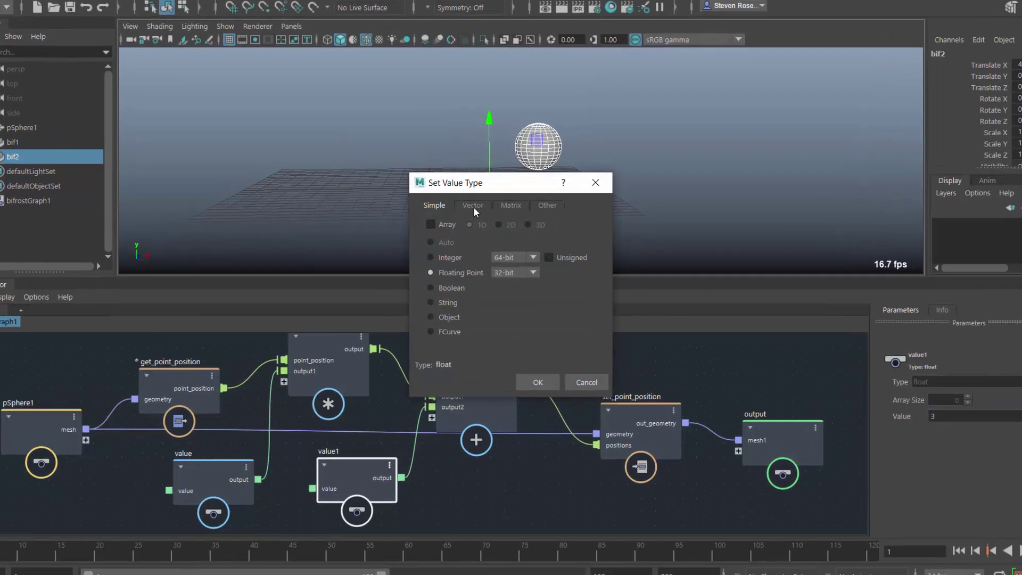
{"action": "left_click", "coordinate": [474, 207]}
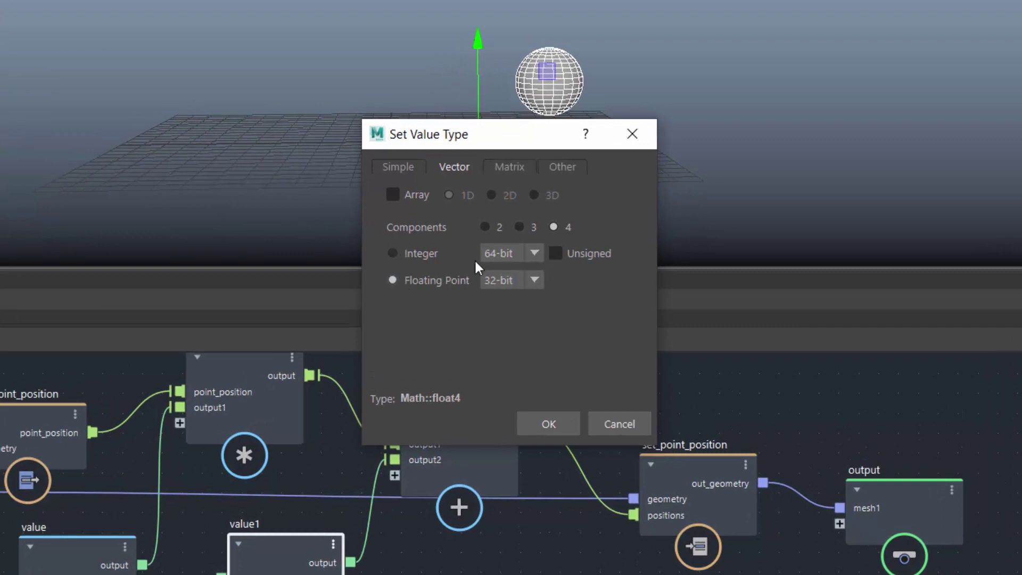
{"action": "left_click", "coordinate": [519, 226]}
{"action": "left_click", "coordinate": [548, 424]}
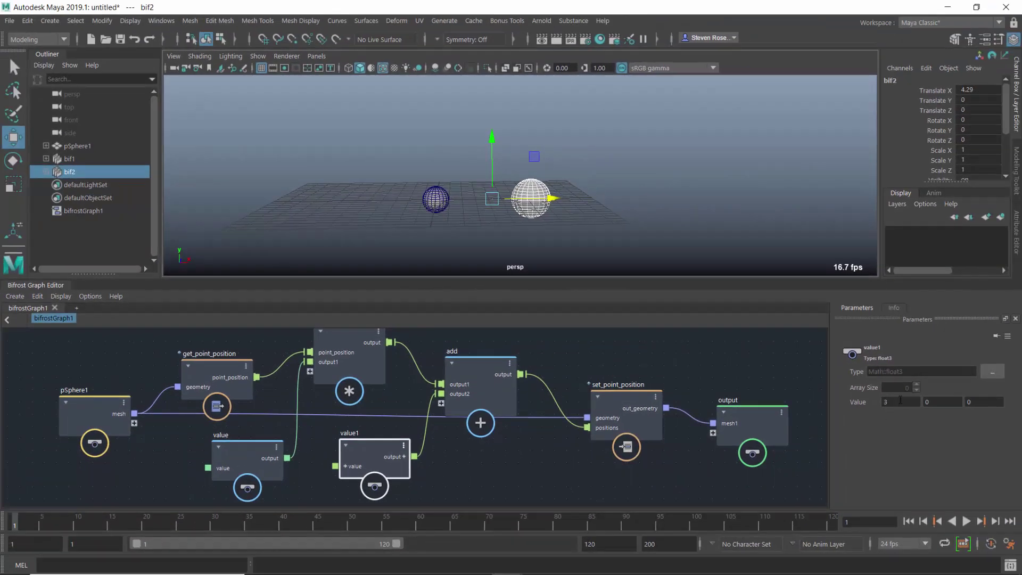
- Try trial values 2, 3 and 5 in value1's vector components and view the result
{"action": "double_click", "coordinate": [899, 400]}
{"action": "type", "text": "2"}
{"action": "key", "text": "Tab"}
{"action": "key", "text": "Return"}
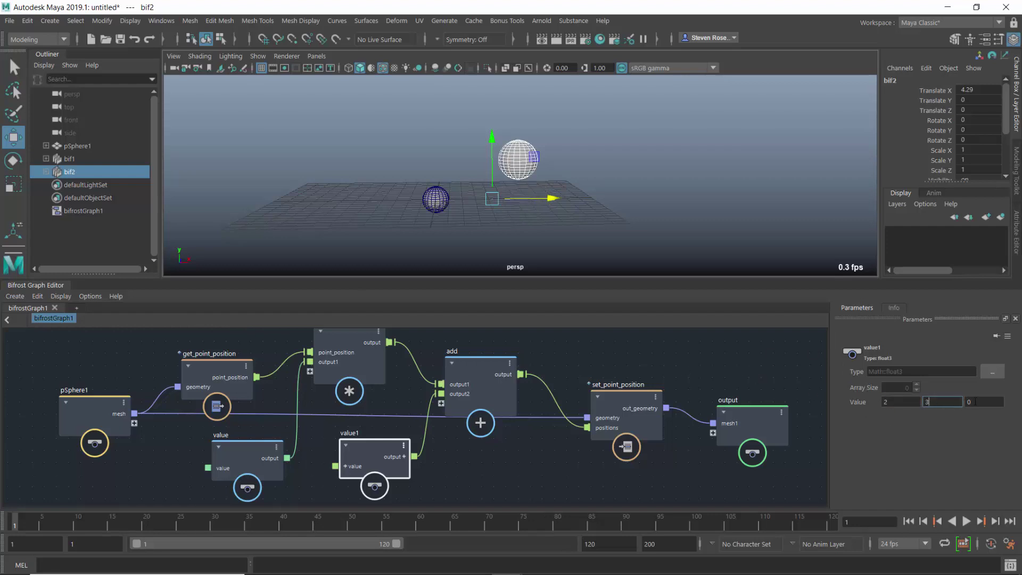
{"action": "left_click", "coordinate": [976, 401]}
{"action": "type", "text": "5"}
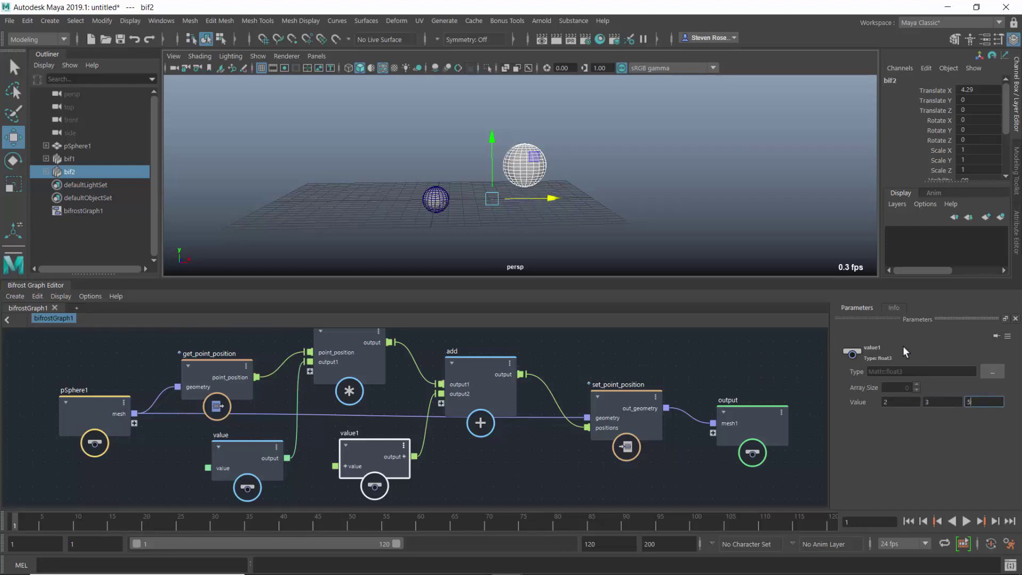
{"action": "mouse_move", "coordinate": [699, 195]}
{"action": "left_mouse_down", "text": "alt"}
{"action": "mouse_move", "coordinate": [748, 200]}
{"action": "mouse_move", "coordinate": [691, 209]}
{"action": "left_mouse_up", "text": "alt"}
- Enter 1, 0, 0 as value1's X, Y and Z components
{"action": "left_click", "coordinate": [908, 401]}
{"action": "type", "text": "1"}
{"action": "key", "text": "Tab"}
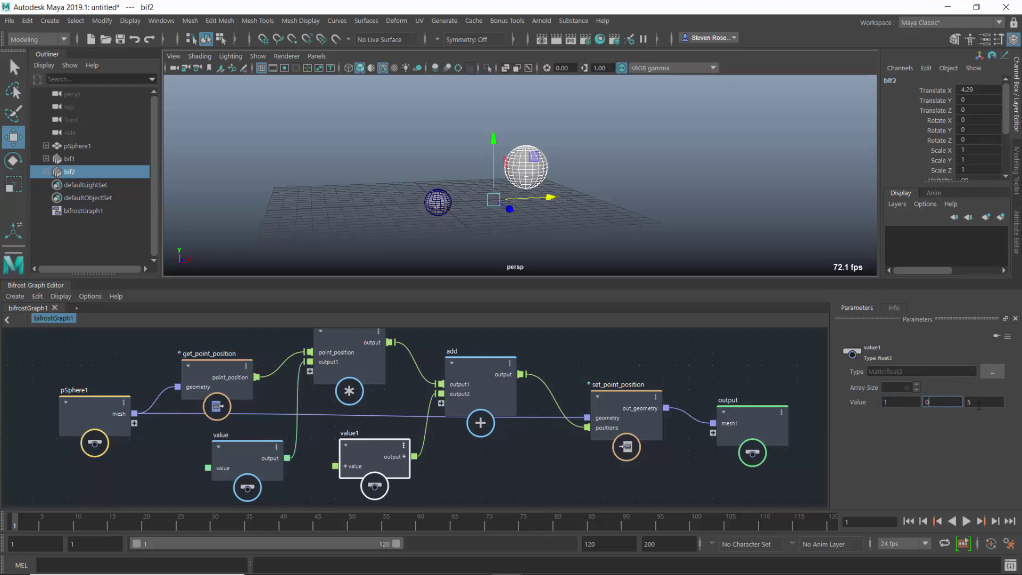
{"action": "key", "text": "Tab"}
{"action": "key", "text": "Return"}
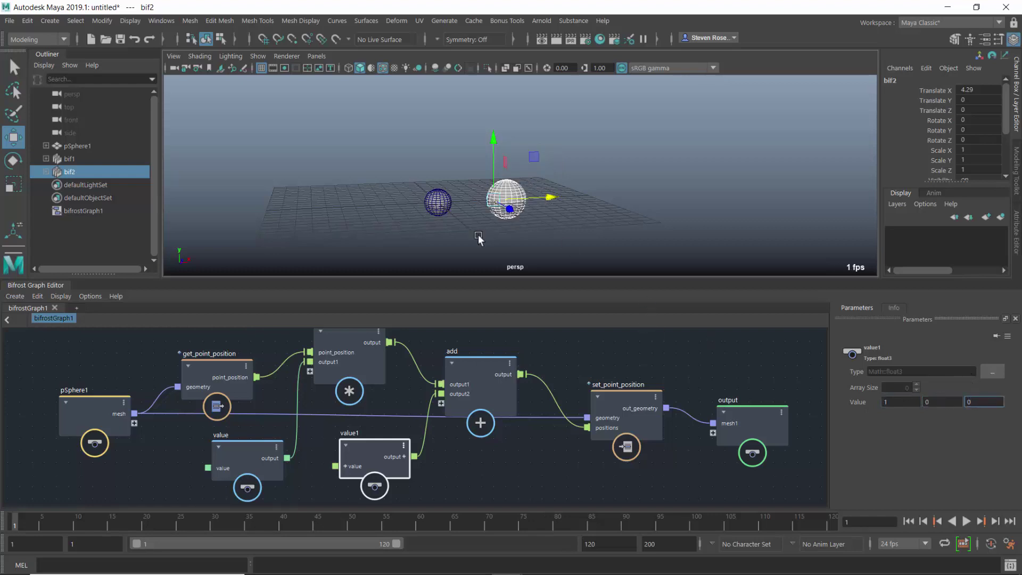
{"action": "left_click", "coordinate": [75, 173]}
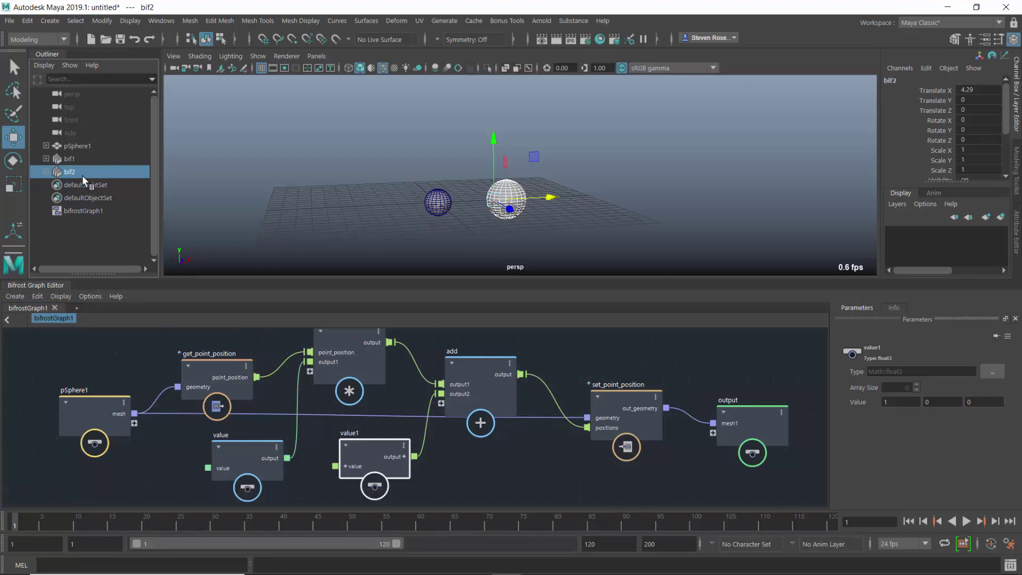
- Reset the bif2 sphere's Translate X to 0
{"action": "left_click", "coordinate": [974, 89]}
{"action": "type", "text": "0"}
{"action": "key", "text": "Return"}
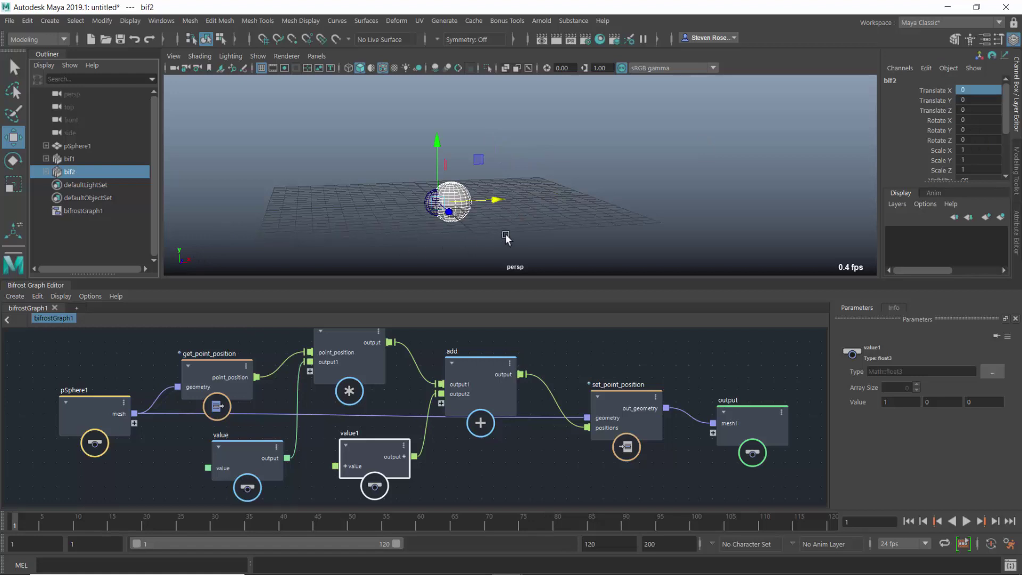
{"action": "key", "text": "space"}
{"action": "right_click_drag", "start_coordinate": [497, 237], "coordinate": [576, 206], "text": "alt"}
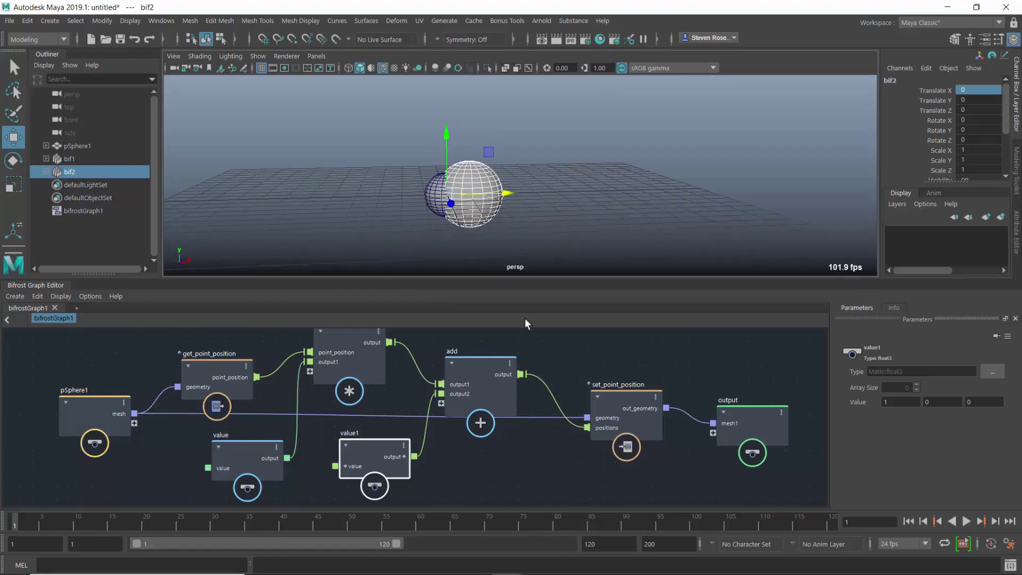
- Set the scale value node to 2
{"action": "left_click", "coordinate": [346, 444]}
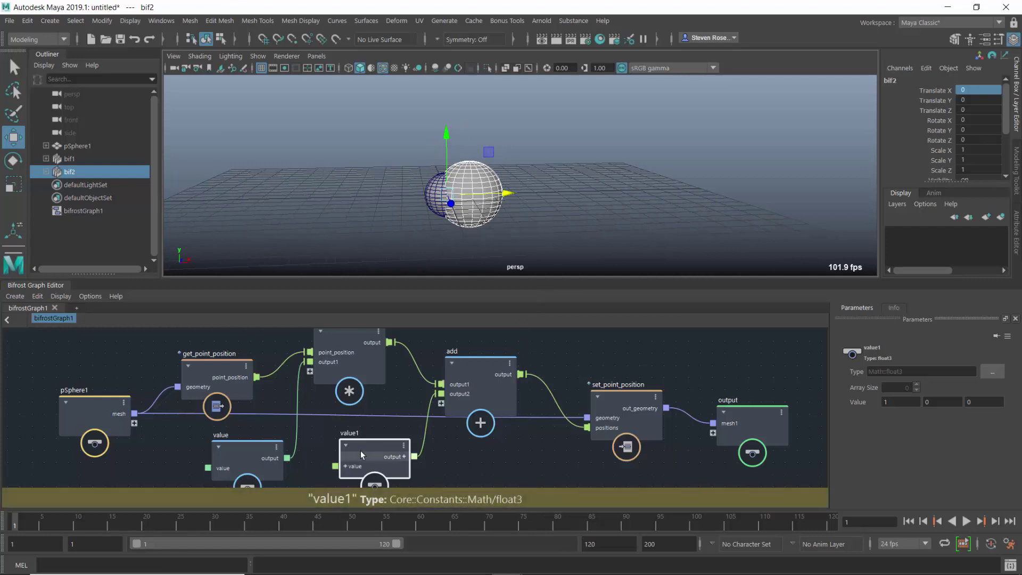
{"action": "left_click", "coordinate": [235, 446]}
{"action": "left_click", "coordinate": [900, 402]}
{"action": "type", "text": "2"}
{"action": "key", "text": "Return"}
- Set value1's X offset component to 5, pushing the sphere along X
{"action": "left_click", "coordinate": [404, 456]}
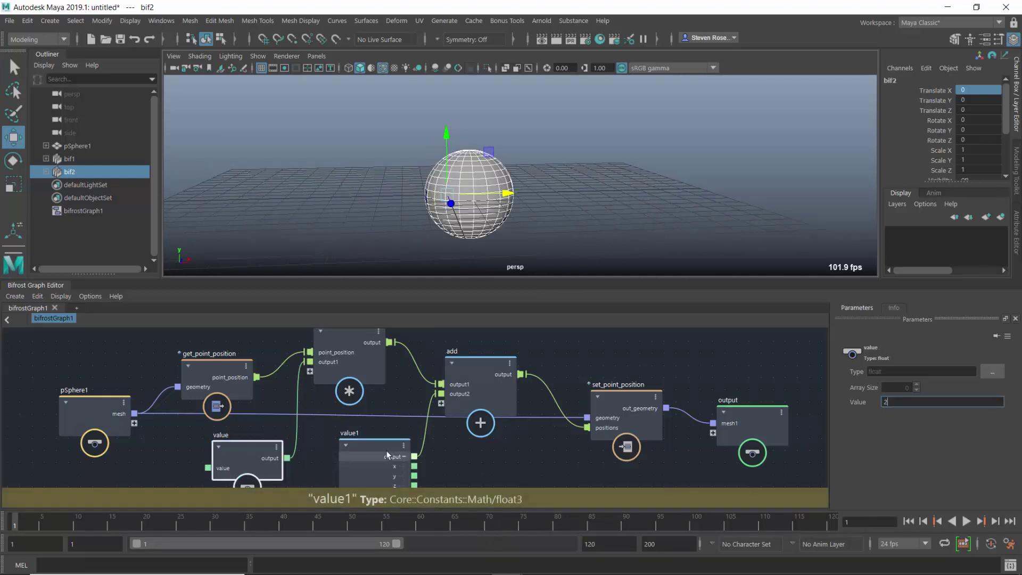
{"action": "left_click", "coordinate": [895, 401]}
{"action": "type", "text": "5"}
{"action": "left_click_drag", "start_coordinate": [673, 224], "coordinate": [685, 225], "text": "alt"}
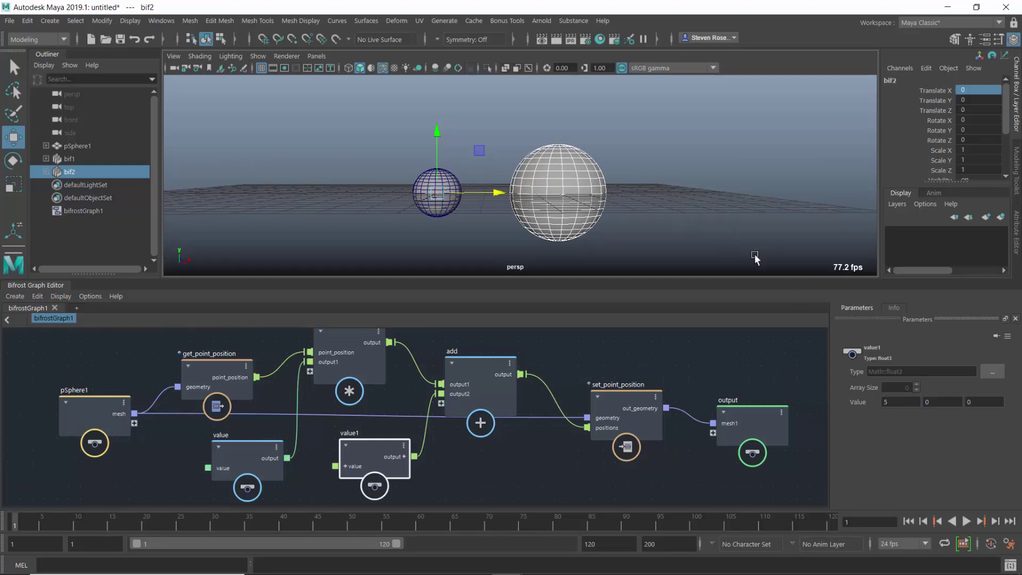
{"action": "right_click", "coordinate": [355, 415]}
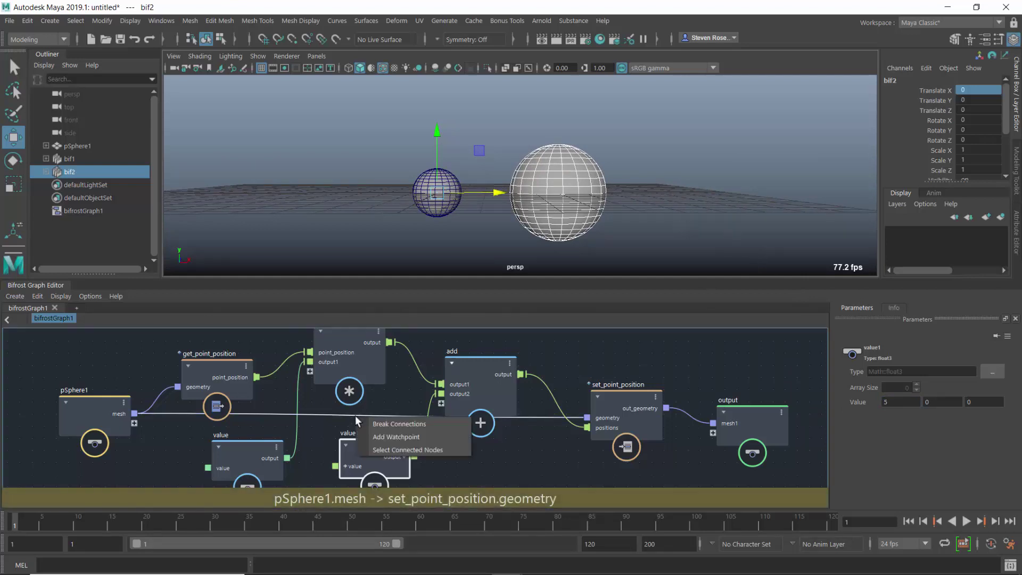
{"action": "left_click", "coordinate": [396, 438]}
{"action": "left_click_drag", "start_coordinate": [400, 455], "coordinate": [336, 490]}
{"action": "middle_click_drag", "start_coordinate": [561, 448], "coordinate": [537, 356]}
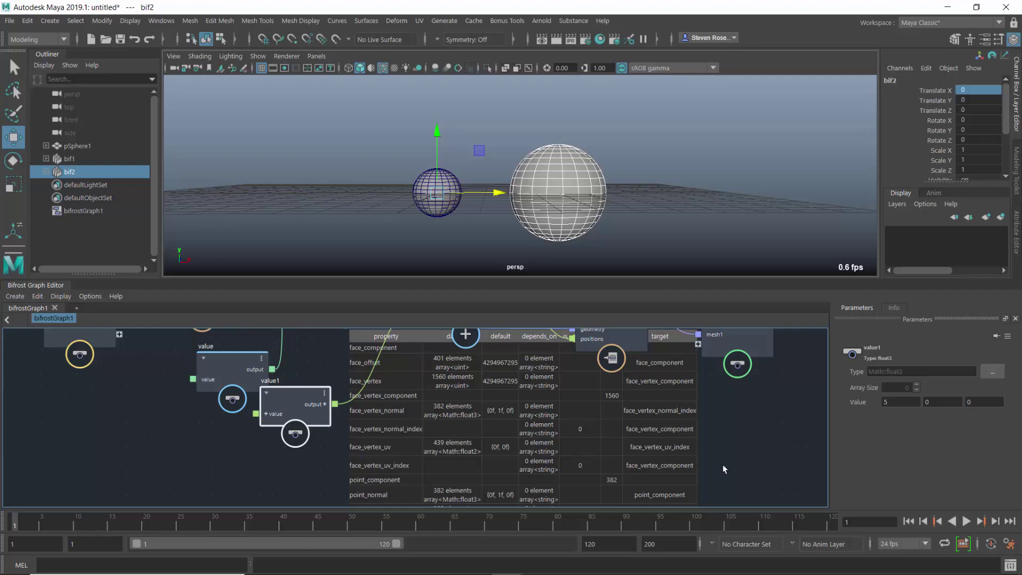
{"action": "middle_click_drag", "start_coordinate": [734, 434], "coordinate": [730, 490]}
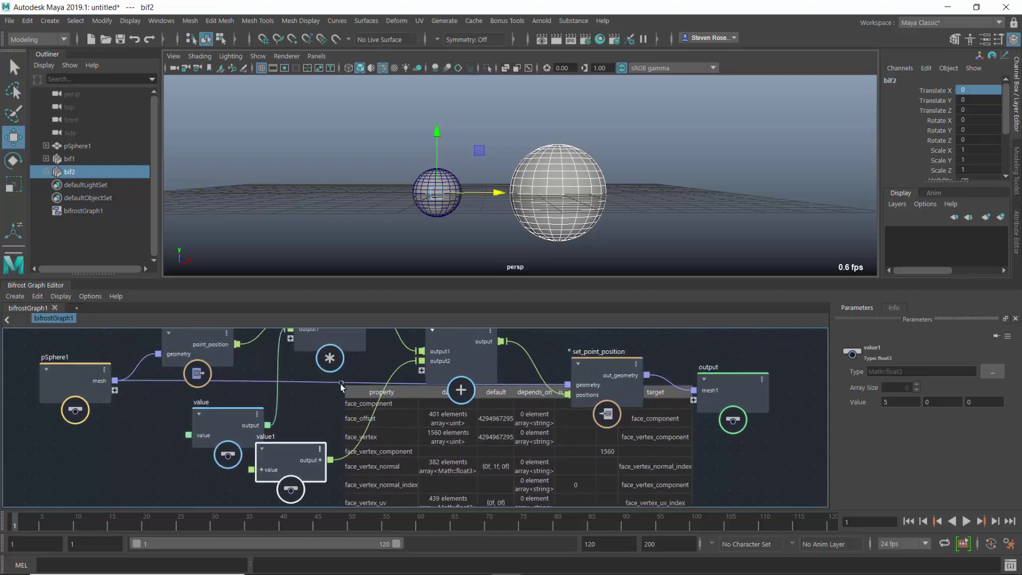
{"action": "right_click", "coordinate": [341, 384]}
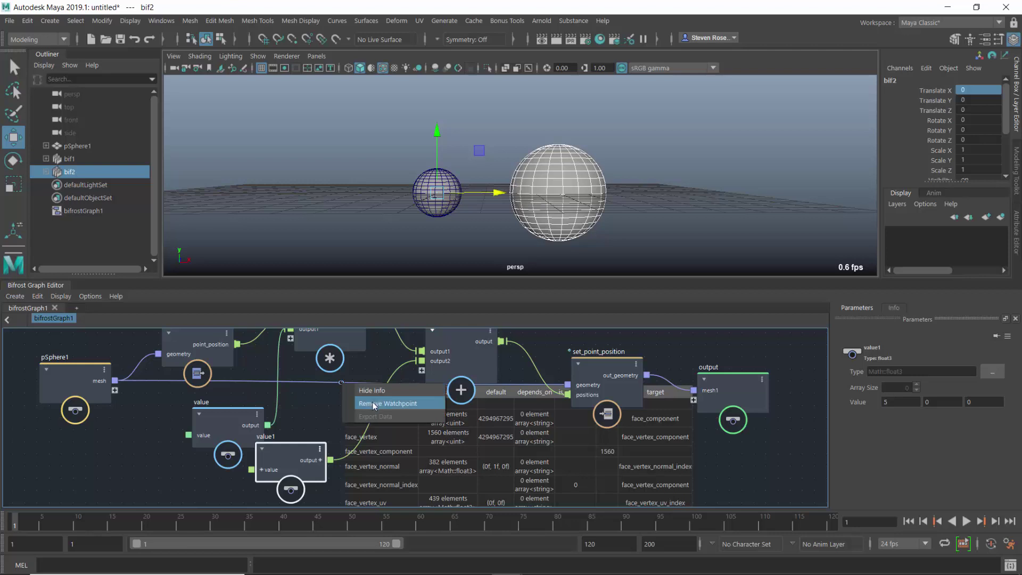
{"action": "left_click", "coordinate": [372, 403]}
- Rearrange pSphere1 and get_point_position, then add a watchpoint on the wire into multiply
{"action": "middle_click_drag", "start_coordinate": [36, 336], "coordinate": [127, 436]}
{"action": "left_click", "coordinate": [283, 424]}
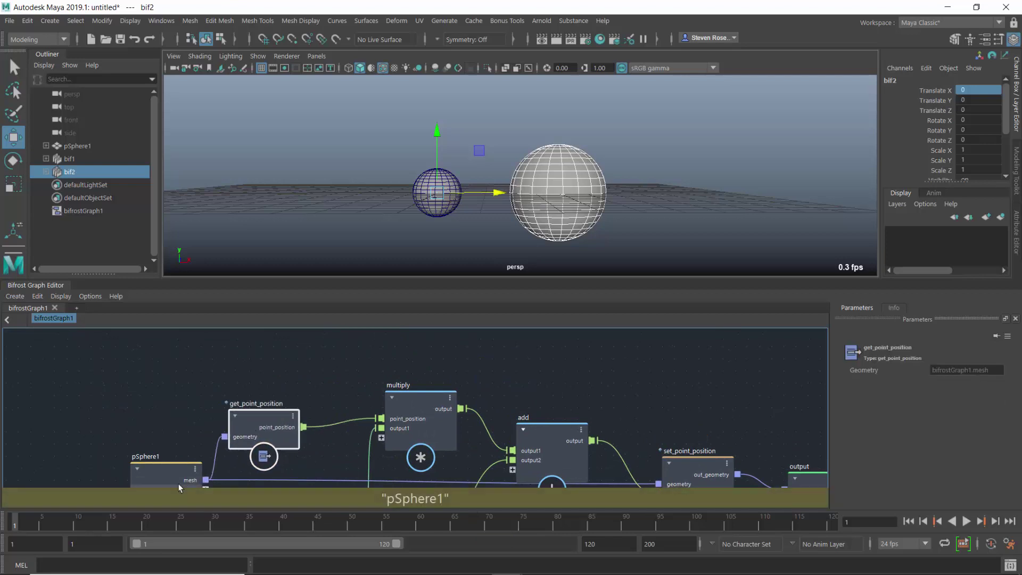
{"action": "left_click_drag", "start_coordinate": [153, 476], "coordinate": [91, 464]}
{"action": "left_click_drag", "start_coordinate": [226, 422], "coordinate": [193, 410]}
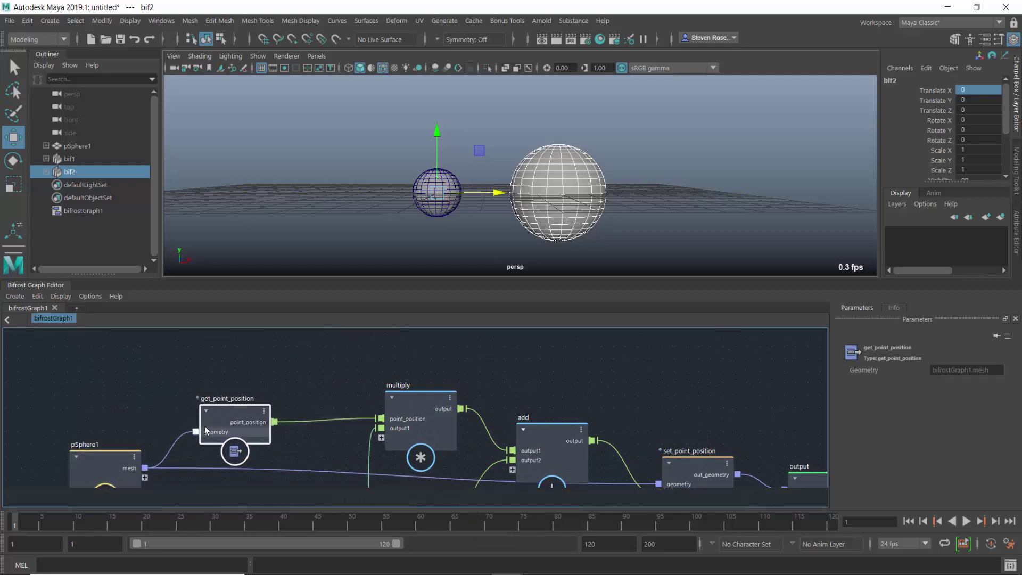
{"action": "scroll", "coordinate": [256, 431], "scroll_direction": "up", "scroll_amount": 2}
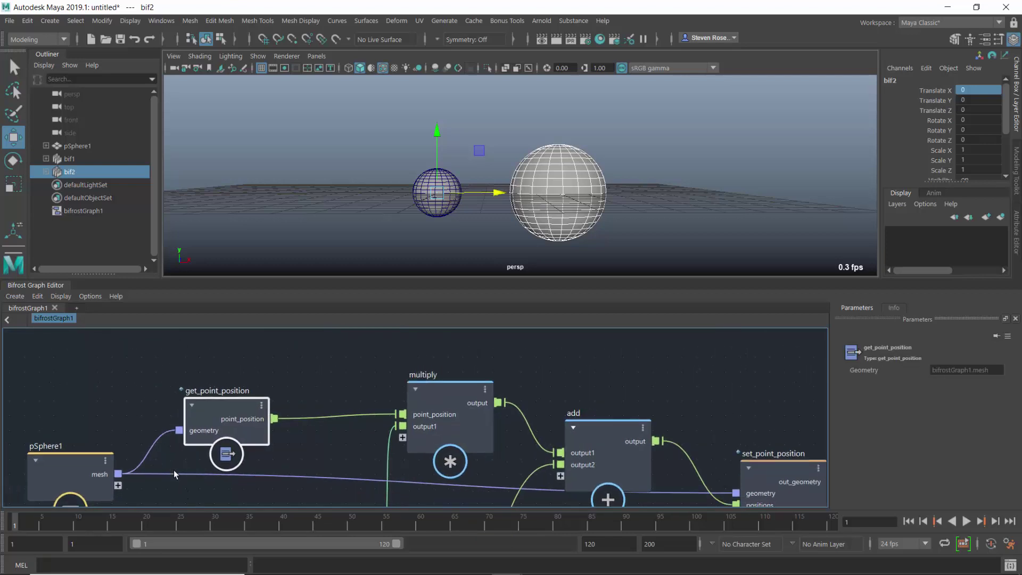
{"action": "right_click", "coordinate": [318, 415]}
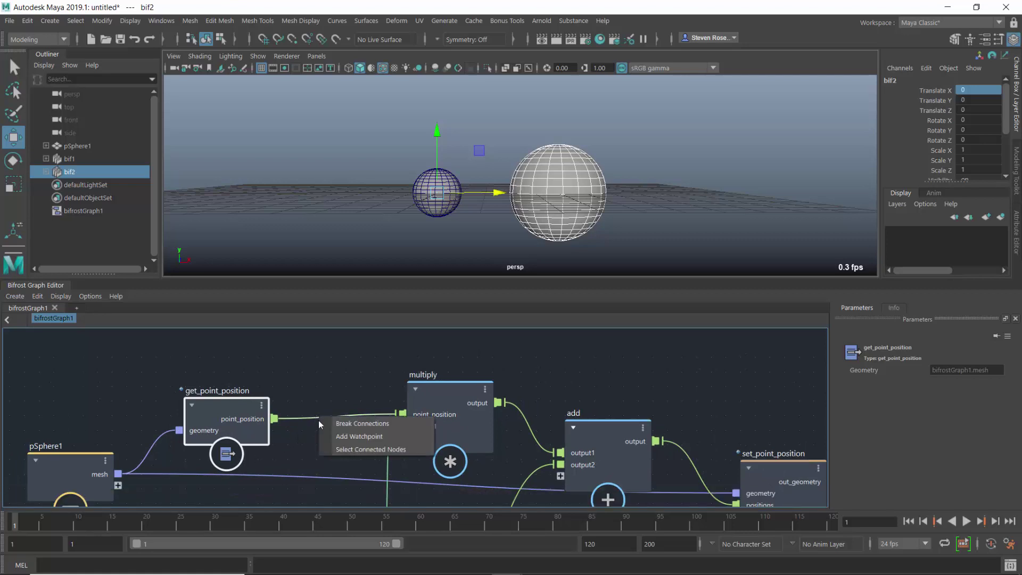
{"action": "left_click", "coordinate": [370, 436]}
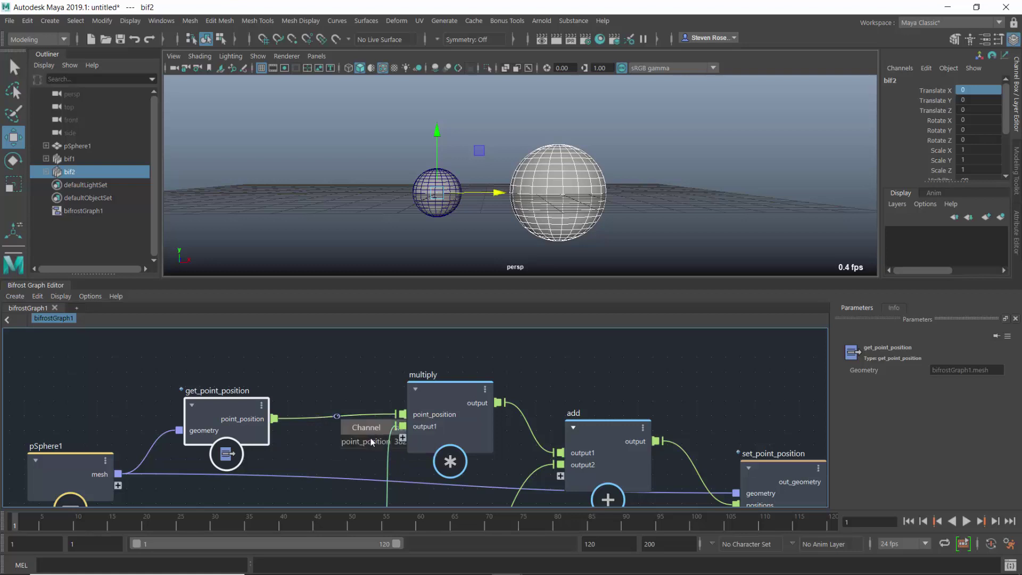
- Move the nodes apart so the watchpoint's 382-point min/max table is readable
{"action": "left_click_drag", "start_coordinate": [409, 396], "coordinate": [457, 393]}
{"action": "left_click_drag", "start_coordinate": [243, 418], "coordinate": [217, 375]}
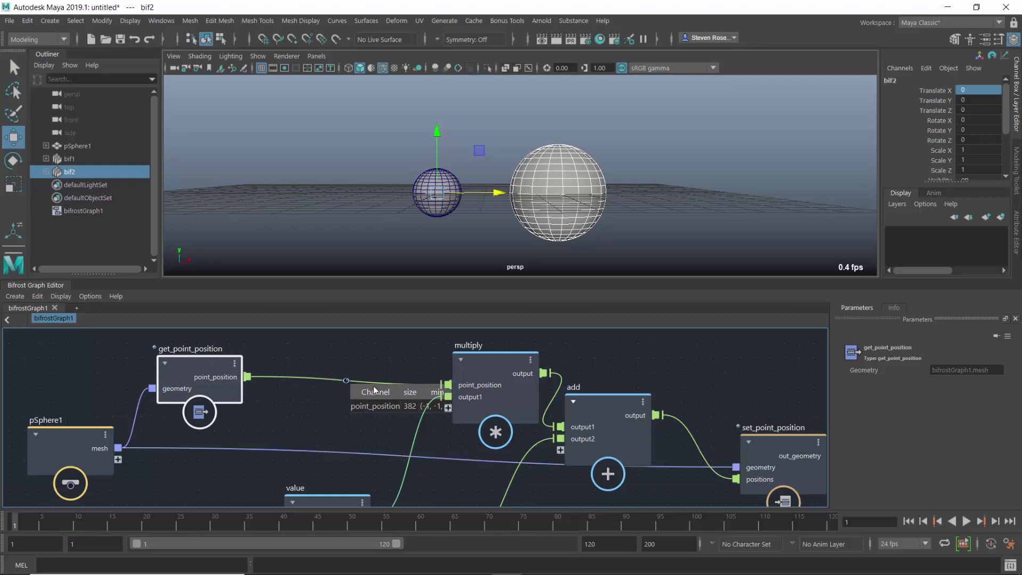
{"action": "left_click_drag", "start_coordinate": [482, 364], "coordinate": [522, 358]}
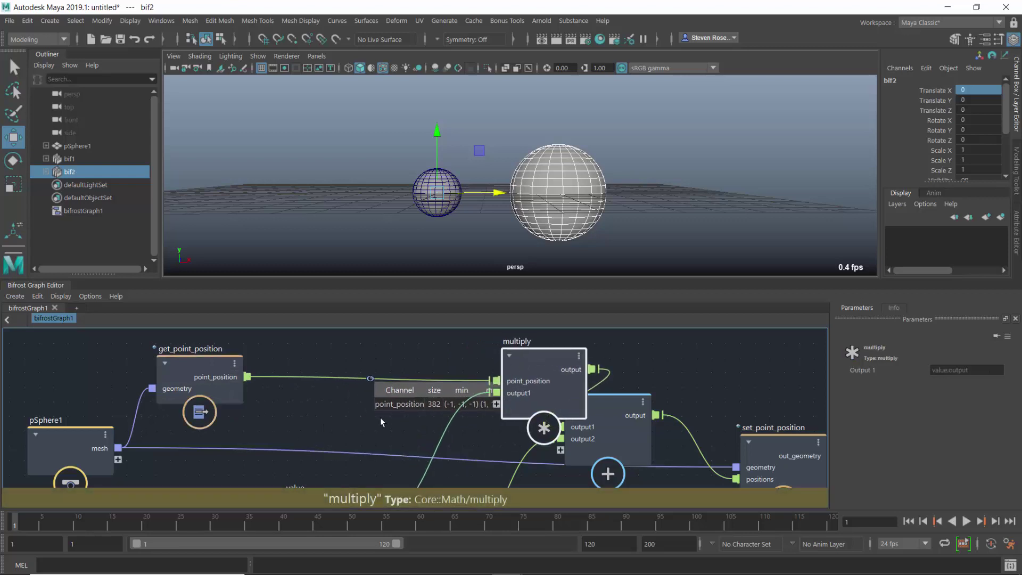
{"action": "left_click", "coordinate": [195, 372]}
{"action": "left_click_drag", "start_coordinate": [196, 368], "coordinate": [172, 358]}
{"action": "left_click_drag", "start_coordinate": [529, 363], "coordinate": [557, 369]}
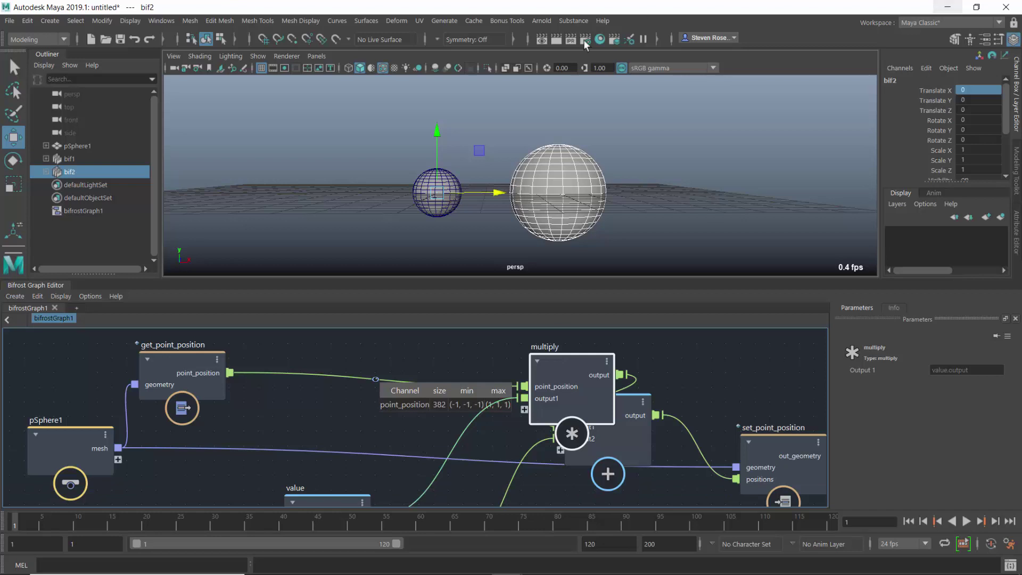
{"action": "right_click_drag", "start_coordinate": [353, 228], "coordinate": [430, 150], "text": "alt"}
{"action": "left_click", "coordinate": [425, 159]}
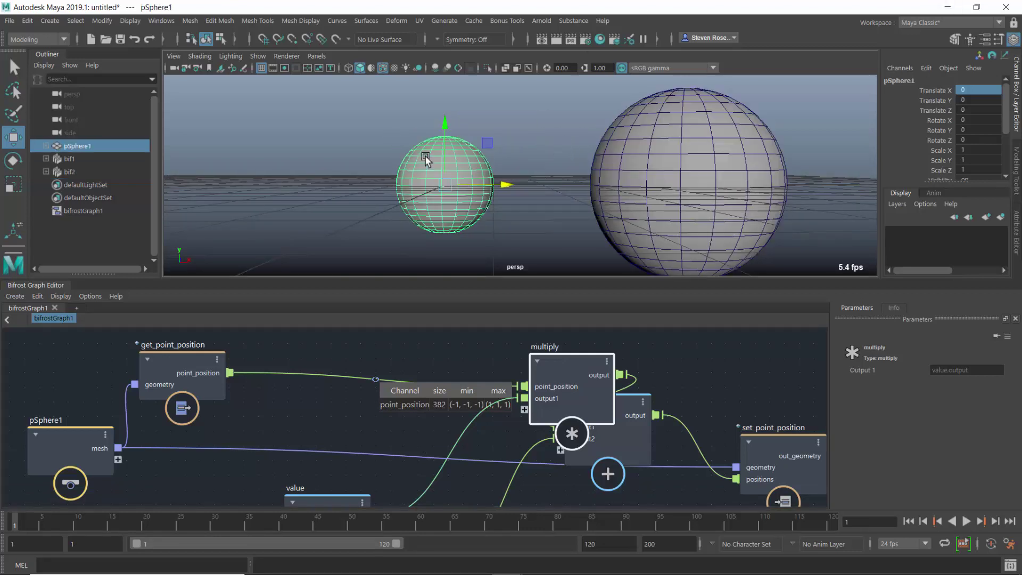
{"action": "key", "text": "t"}
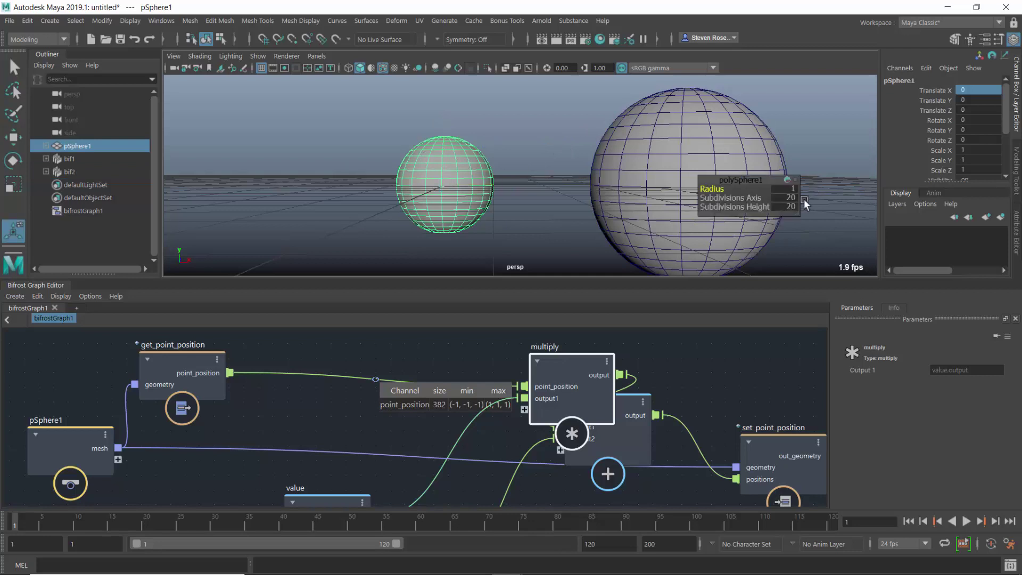
{"action": "left_click", "coordinate": [778, 197]}
{"action": "type", "text": "40"}
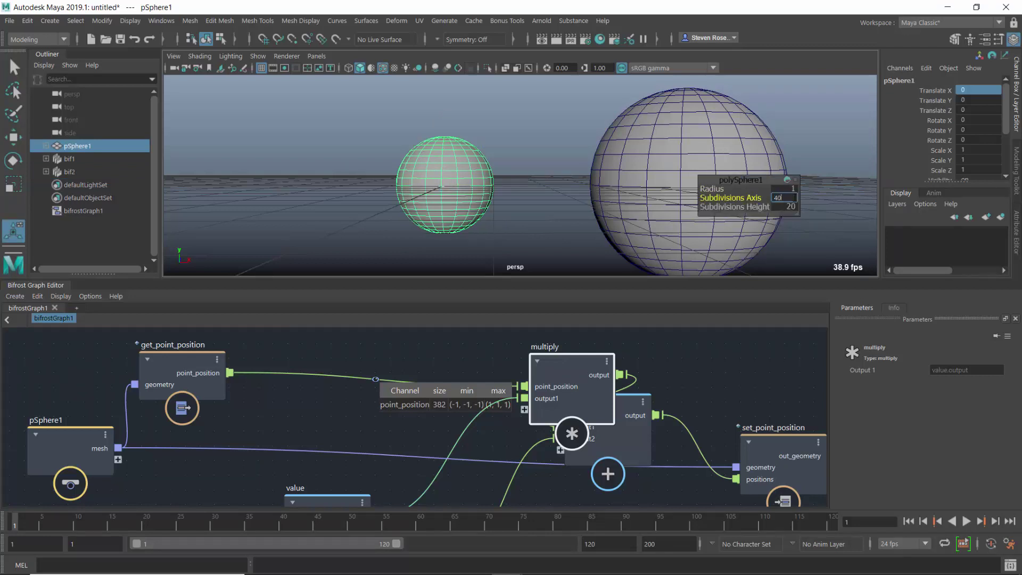
{"action": "key", "text": "Tab"}
{"action": "type", "text": "40"}
{"action": "key", "text": "Return"}
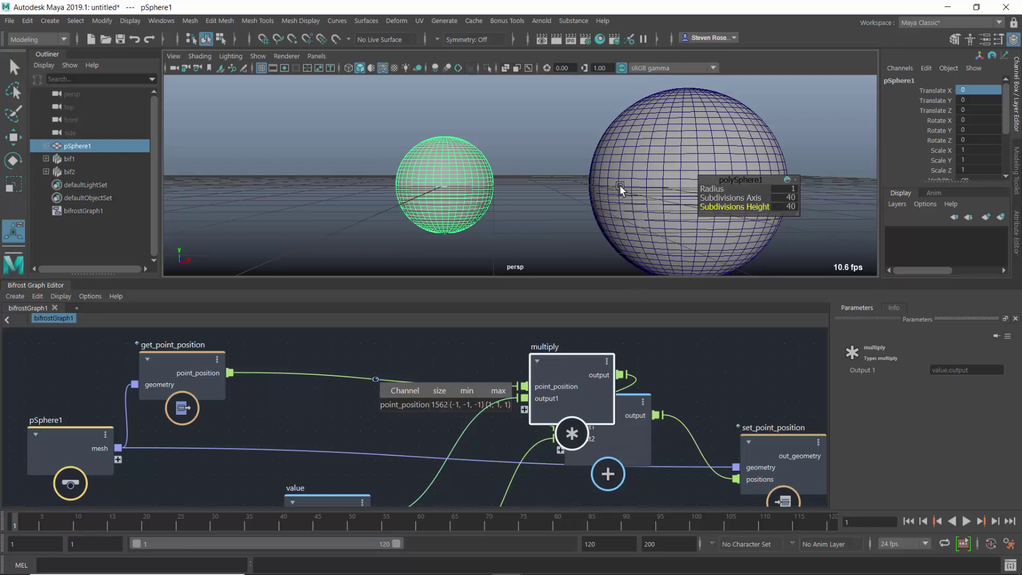
{"action": "left_click_drag", "start_coordinate": [618, 185], "coordinate": [672, 192], "text": "alt"}
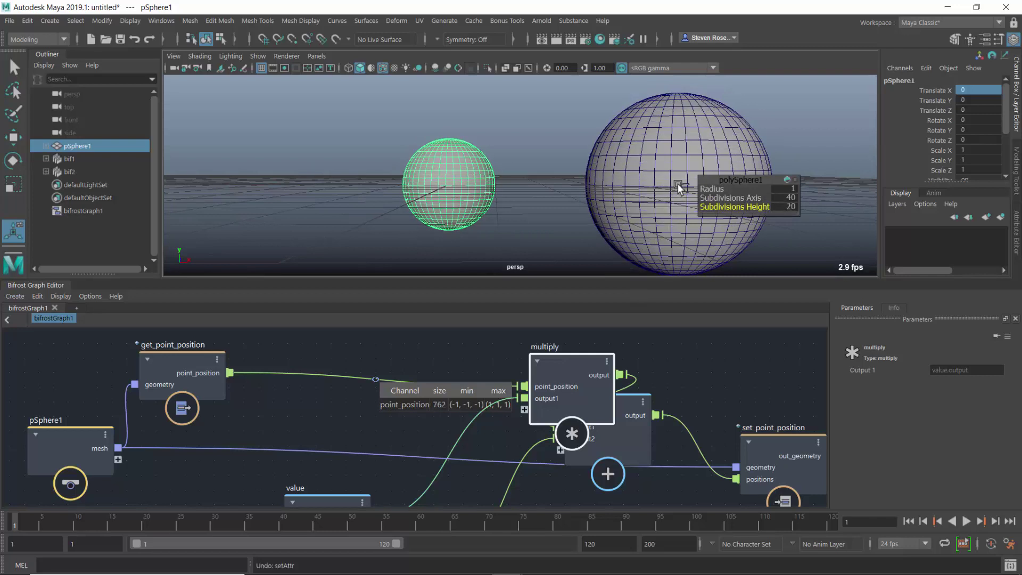
{"action": "key", "text": "ctrl+z"}
{"action": "scroll", "coordinate": [510, 196], "scroll_direction": "up", "scroll_amount": 2}
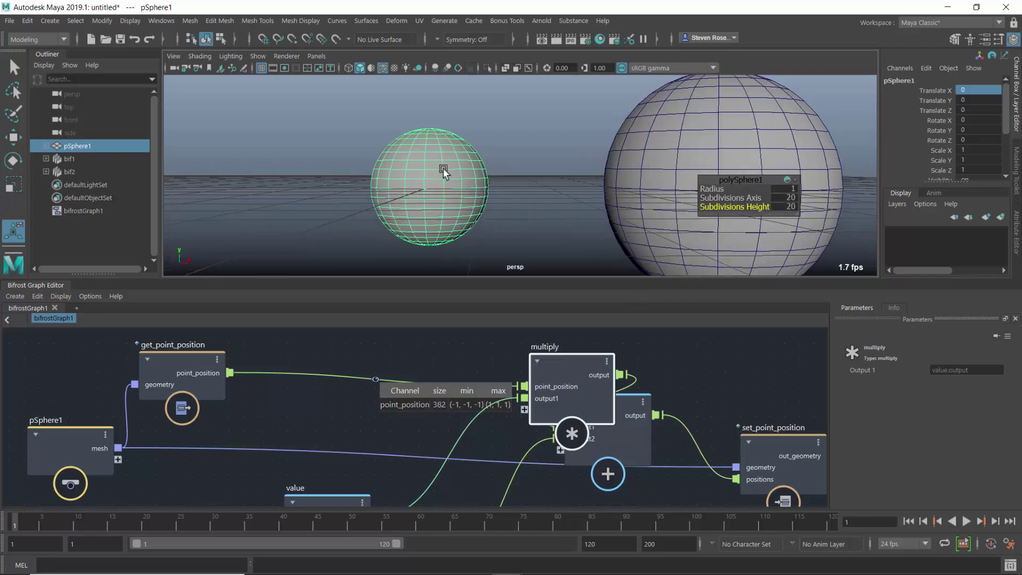
- Subdivide pSphere1's top faces once, raising the watchpoint to 922 points, then hide its data table
{"action": "key", "text": "q"}
{"action": "left_click", "coordinate": [382, 131]}
{"action": "left_click_drag", "start_coordinate": [367, 109], "coordinate": [493, 171]}
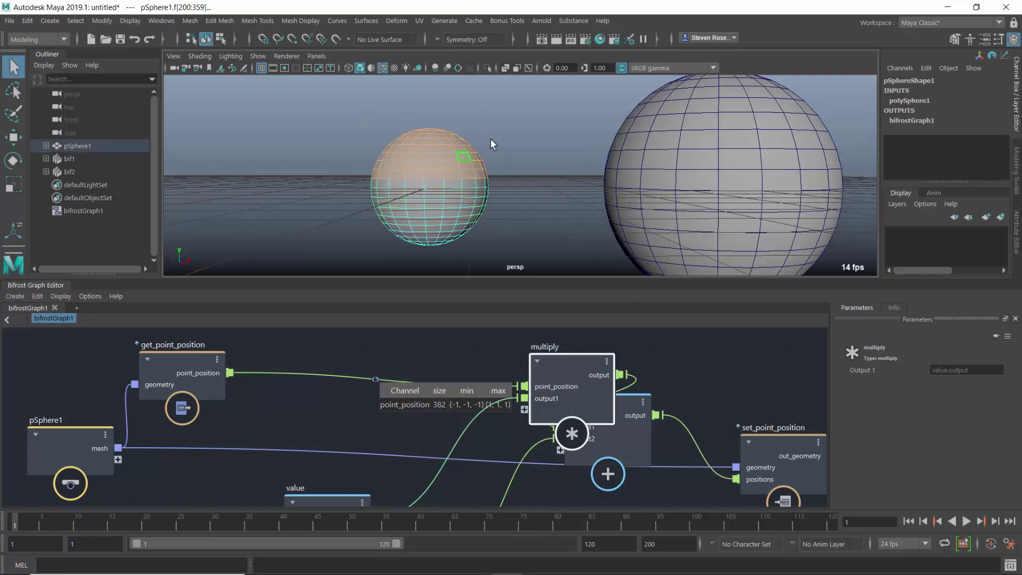
{"action": "right_click_drag", "start_coordinate": [497, 134], "coordinate": [522, 225], "text": "shift"}
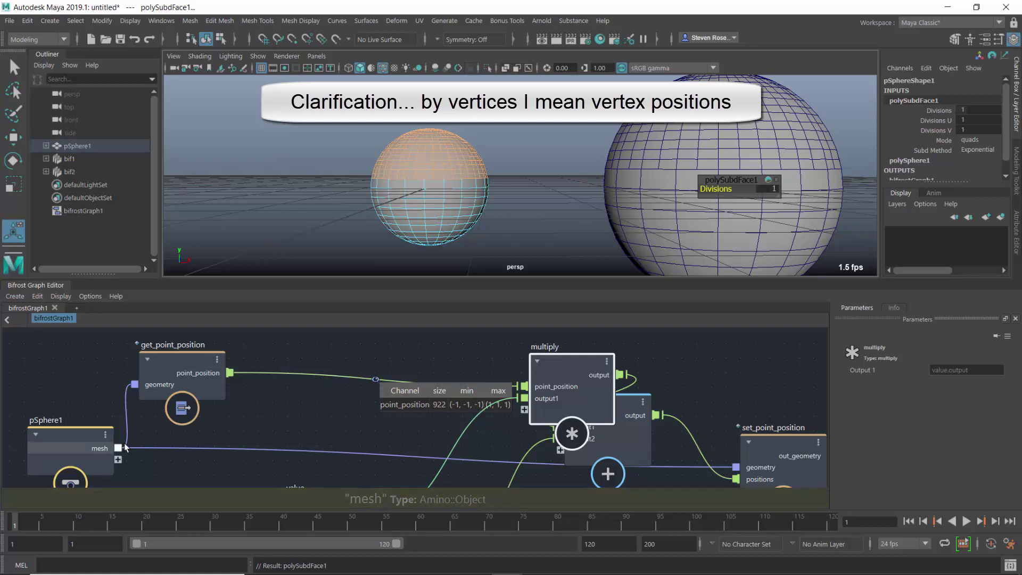
{"action": "right_click", "coordinate": [375, 379]}
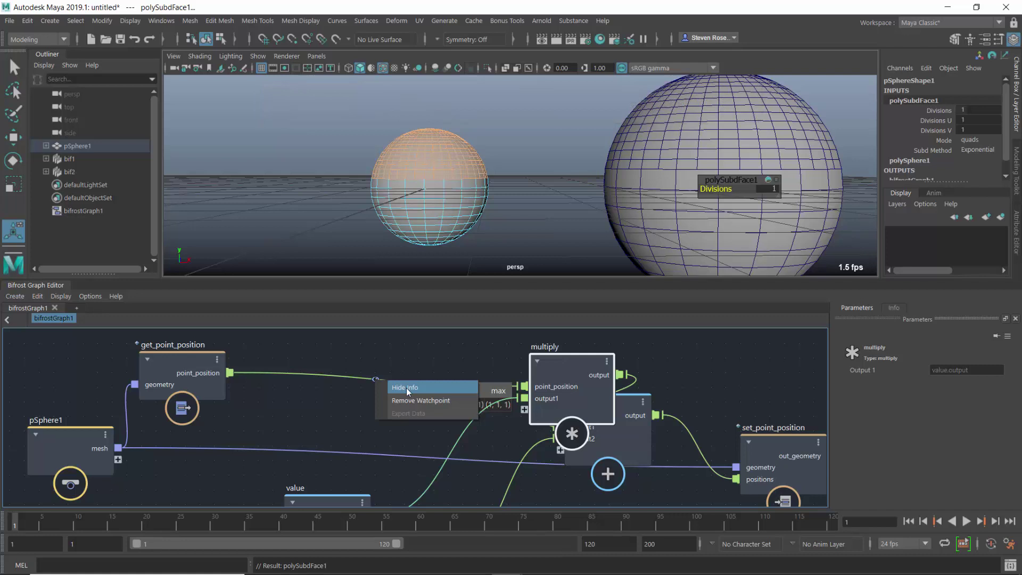
{"action": "left_click", "coordinate": [407, 387]}
- Remove the point_position watchpoint and rearrange the multiply, value and value1 nodes so all are visible
{"action": "right_click", "coordinate": [375, 379]}
{"action": "left_click", "coordinate": [420, 399]}
{"action": "left_click_drag", "start_coordinate": [538, 380], "coordinate": [410, 397]}
{"action": "middle_click_drag", "start_coordinate": [646, 475], "coordinate": [586, 414]}
{"action": "scroll", "coordinate": [526, 444], "scroll_direction": "down", "scroll_amount": 3}
{"action": "left_click_drag", "start_coordinate": [396, 471], "coordinate": [431, 458]}
{"action": "left_click_drag", "start_coordinate": [369, 446], "coordinate": [355, 438]}
{"action": "middle_click_drag", "start_coordinate": [499, 457], "coordinate": [478, 462]}
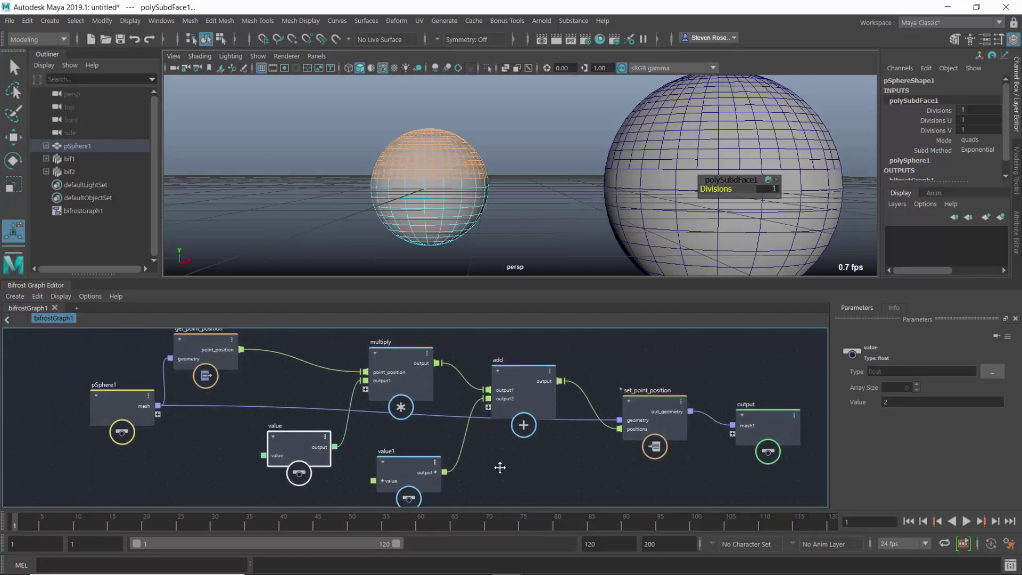
{"action": "scroll", "coordinate": [438, 404], "scroll_direction": "down", "scroll_amount": 1}
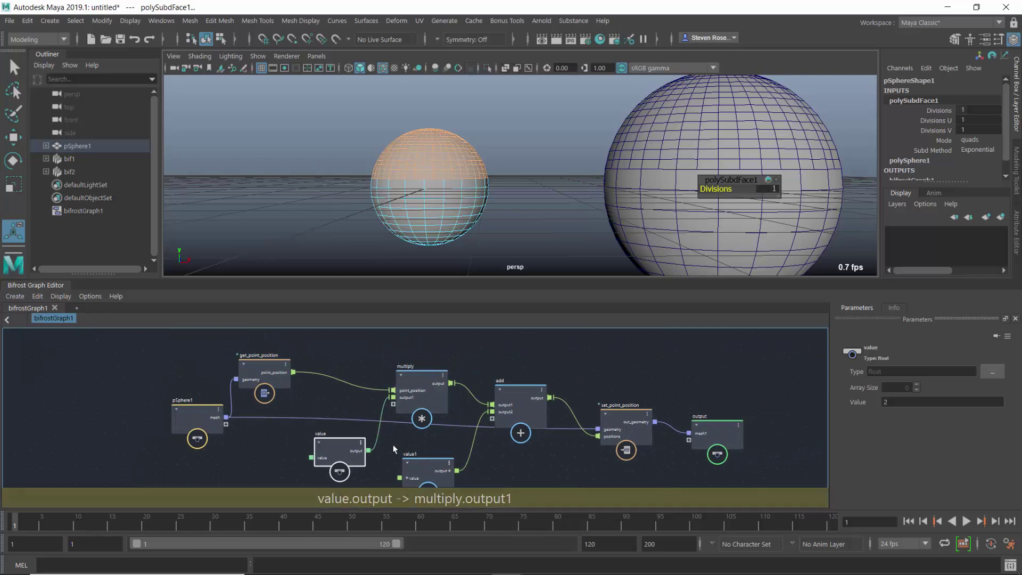